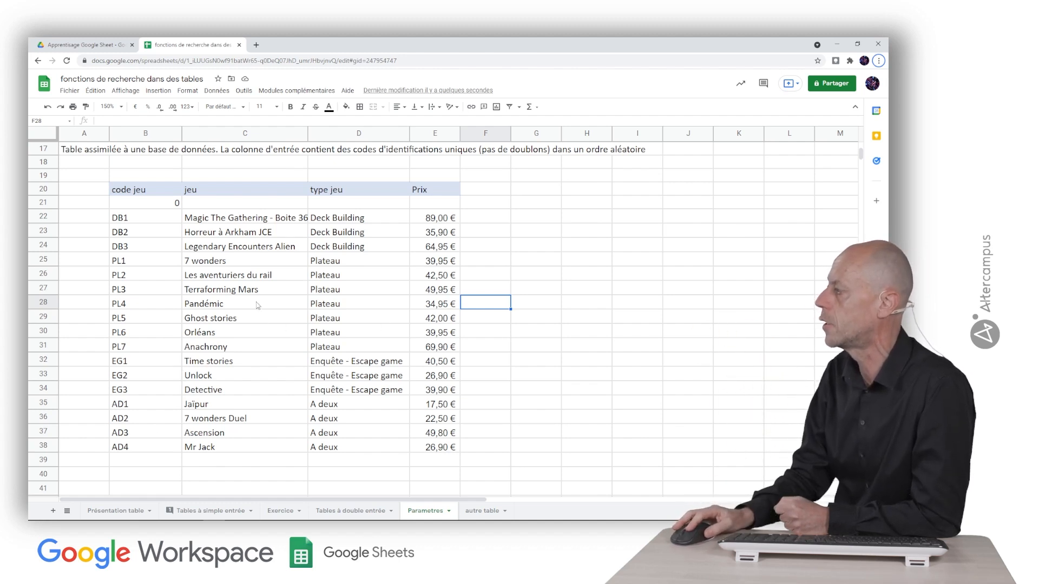
- Review the first game row on Parametres: PL1, 7 wonders, Plateau, 39,95 €
{"action": "left_click", "coordinate": [152, 265]}
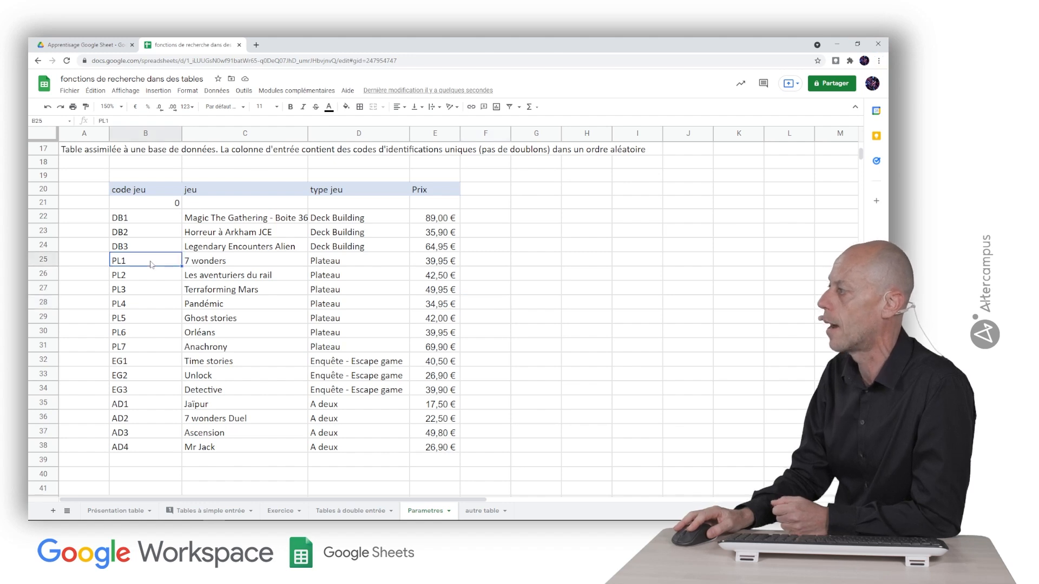
{"action": "left_click", "coordinate": [220, 263]}
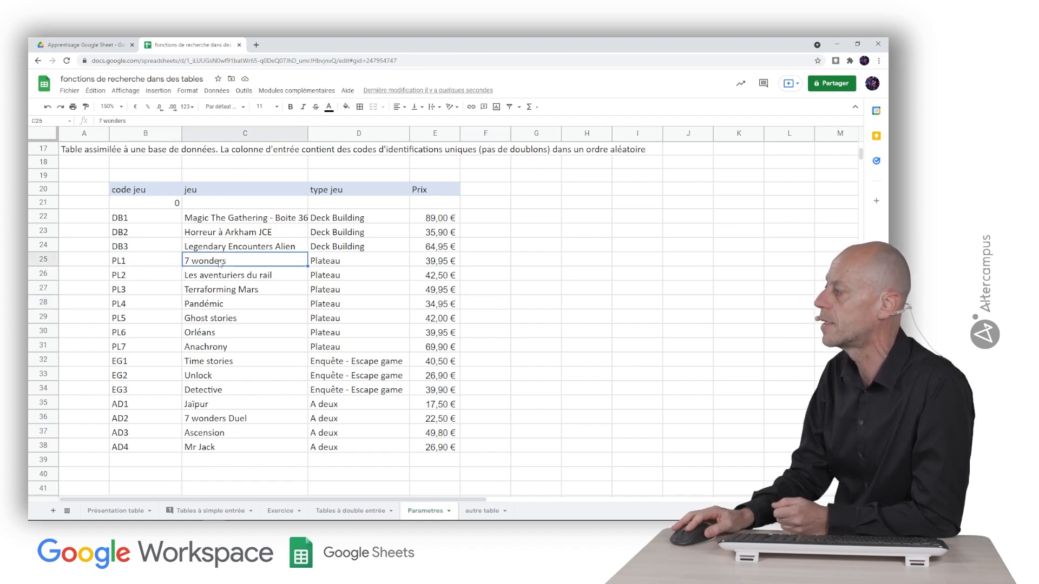
{"action": "left_click", "coordinate": [333, 265]}
{"action": "left_click", "coordinate": [438, 264]}
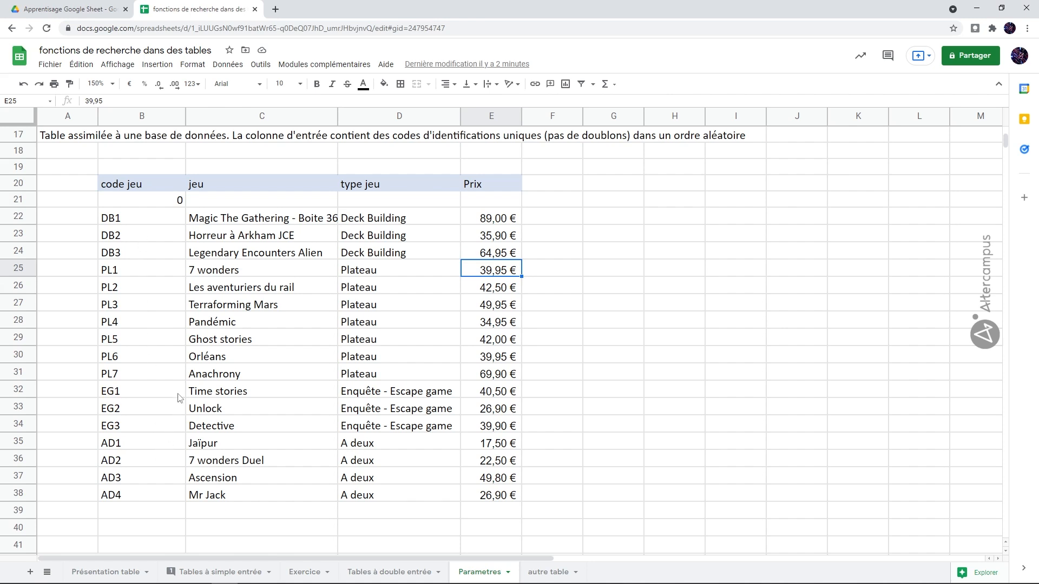
- Compare the code column at B21 with the Code jeu input cell B14 on Tables à simple entrée
{"action": "left_click", "coordinate": [164, 202]}
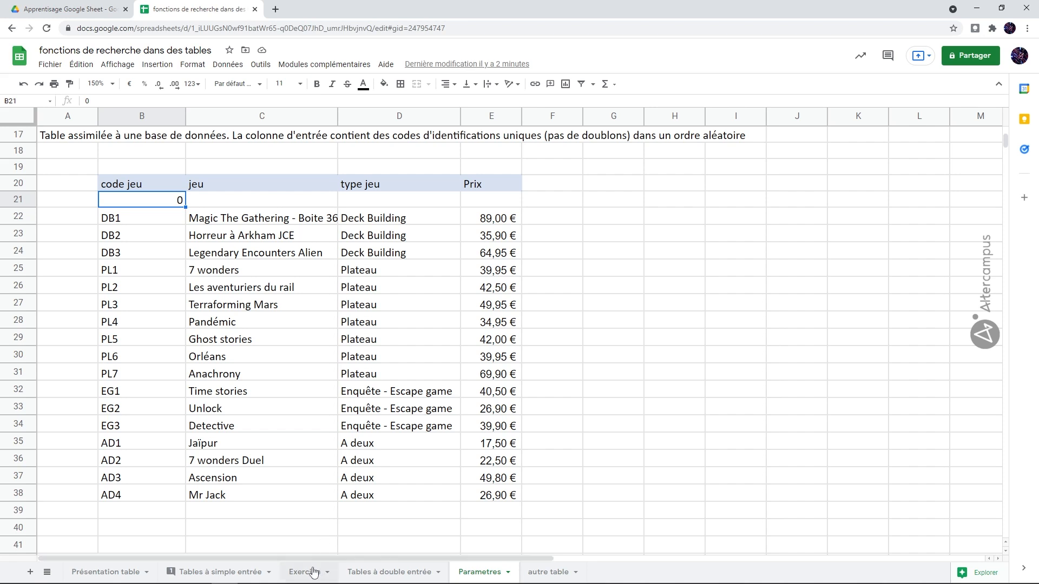
{"action": "left_click", "coordinate": [246, 573]}
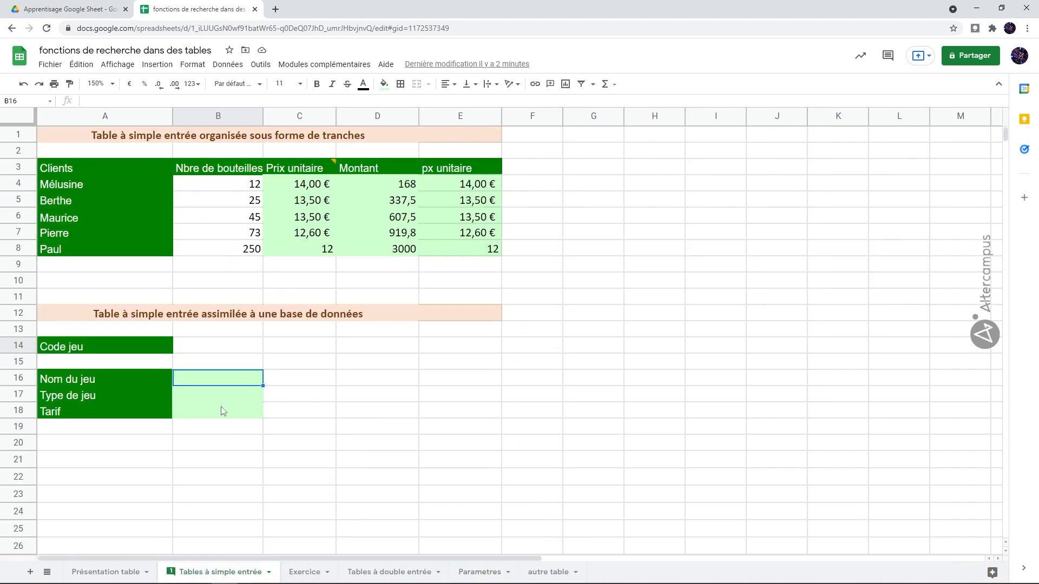
{"action": "left_click", "coordinate": [210, 350]}
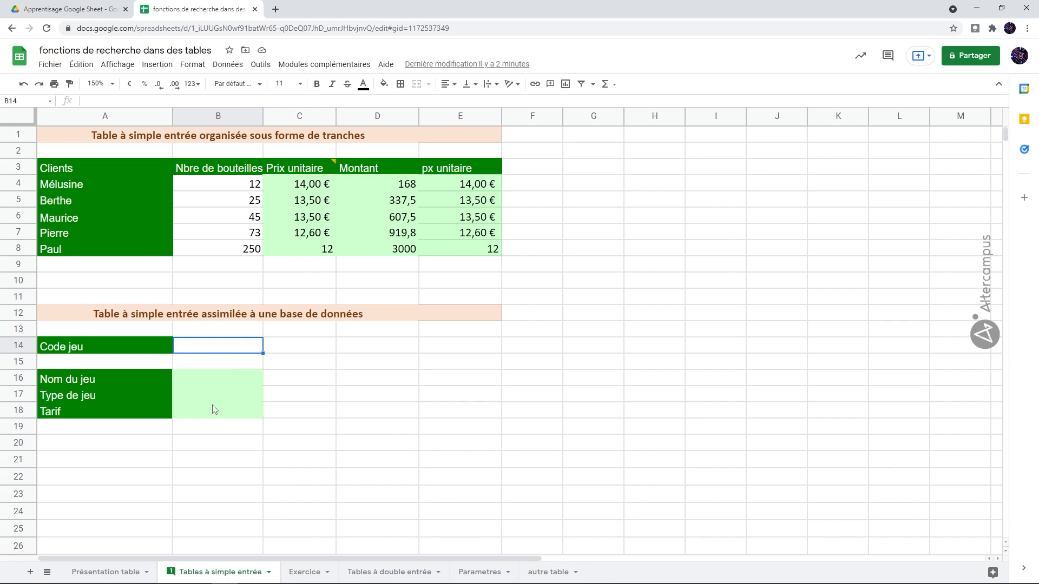
{"action": "left_click", "coordinate": [479, 572]}
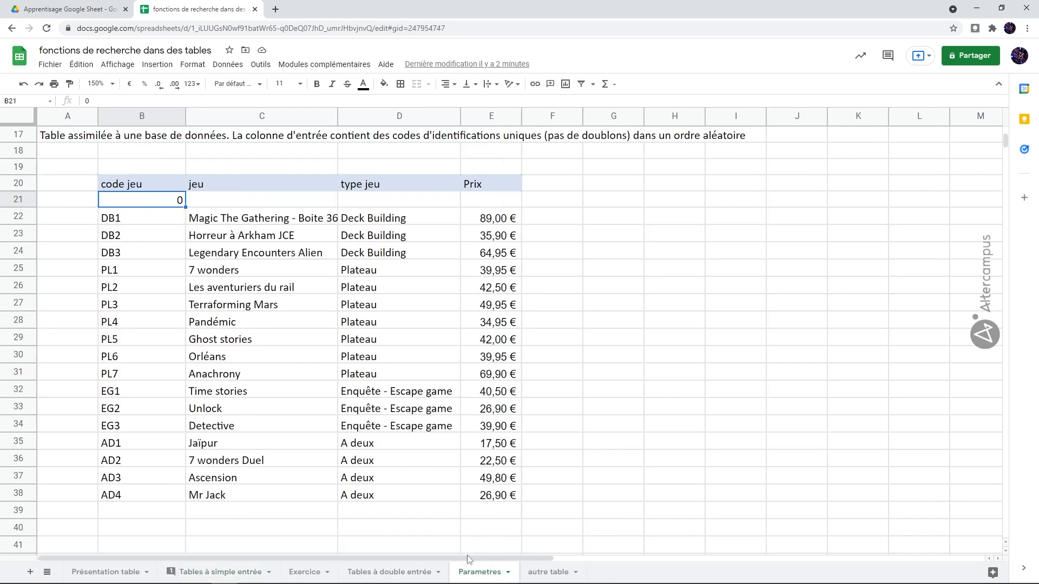
{"action": "left_click", "coordinate": [240, 200]}
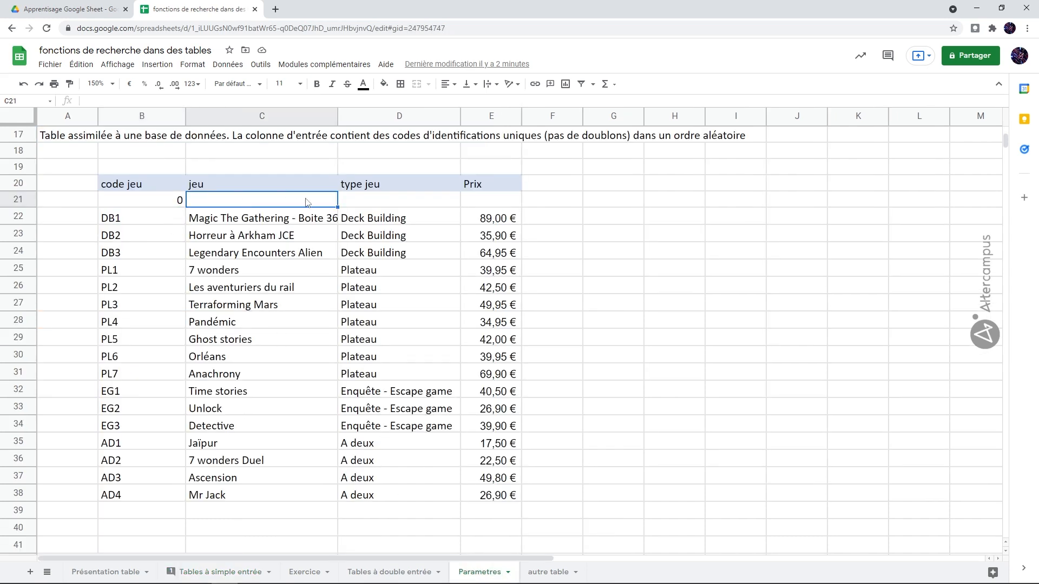
{"action": "left_click", "coordinate": [366, 203]}
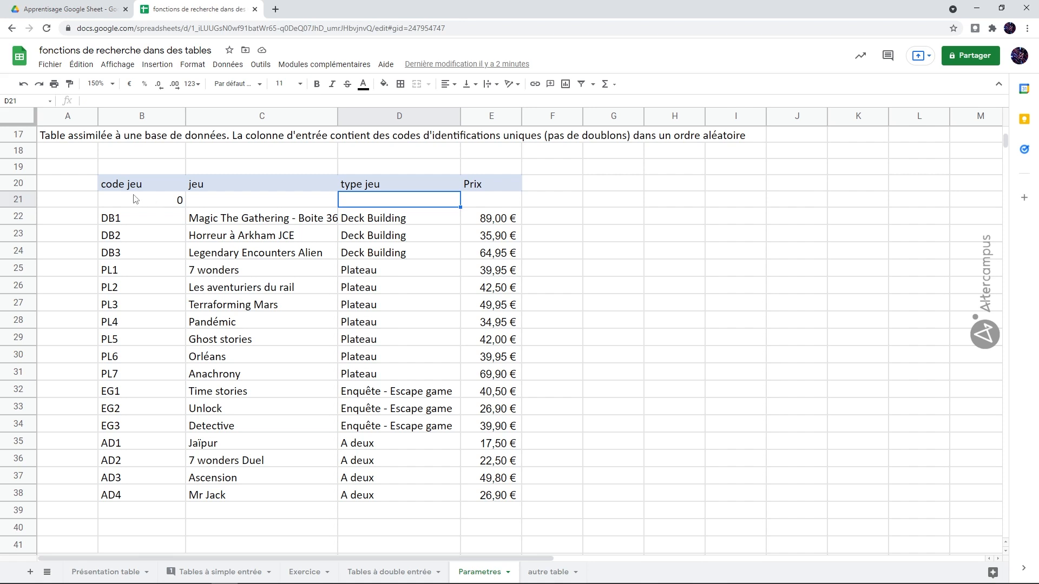
- Define the named range TbJeux covering Parametres!B21:E38 via Données > Plages nommées
{"action": "left_click_drag", "start_coordinate": [136, 201], "coordinate": [484, 498]}
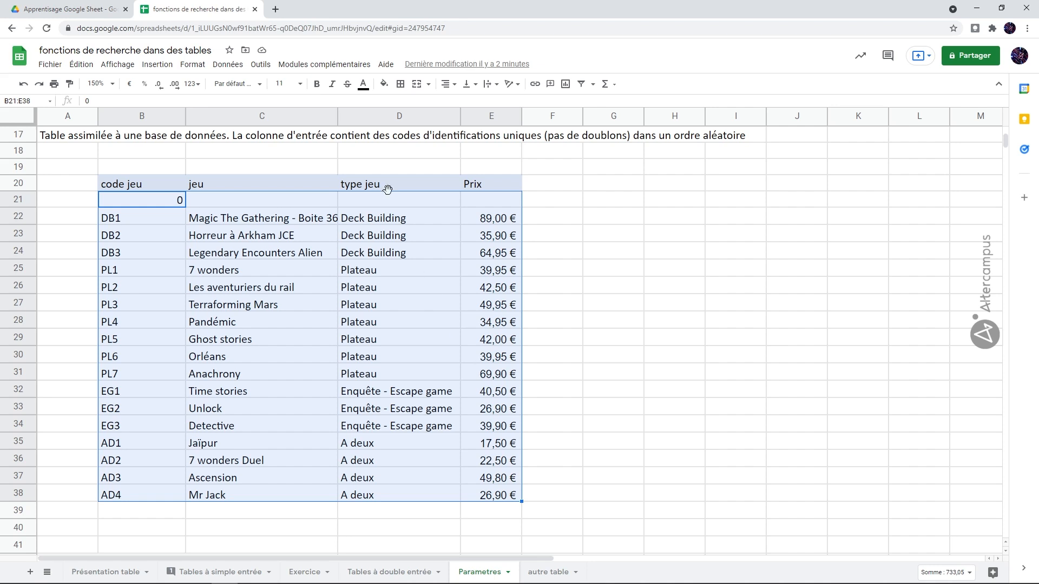
{"action": "left_click", "coordinate": [236, 66]}
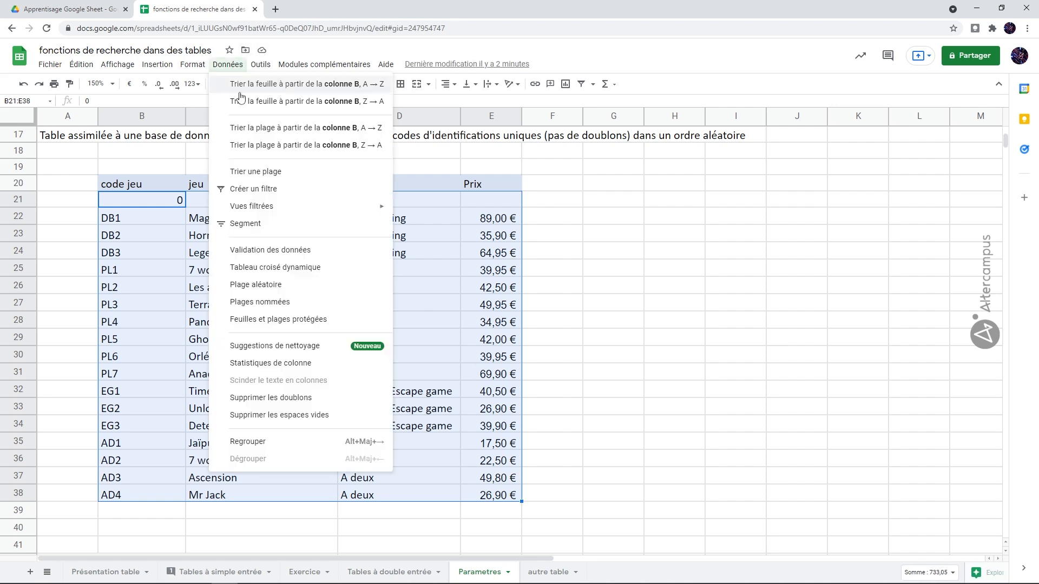
{"action": "left_click", "coordinate": [275, 301]}
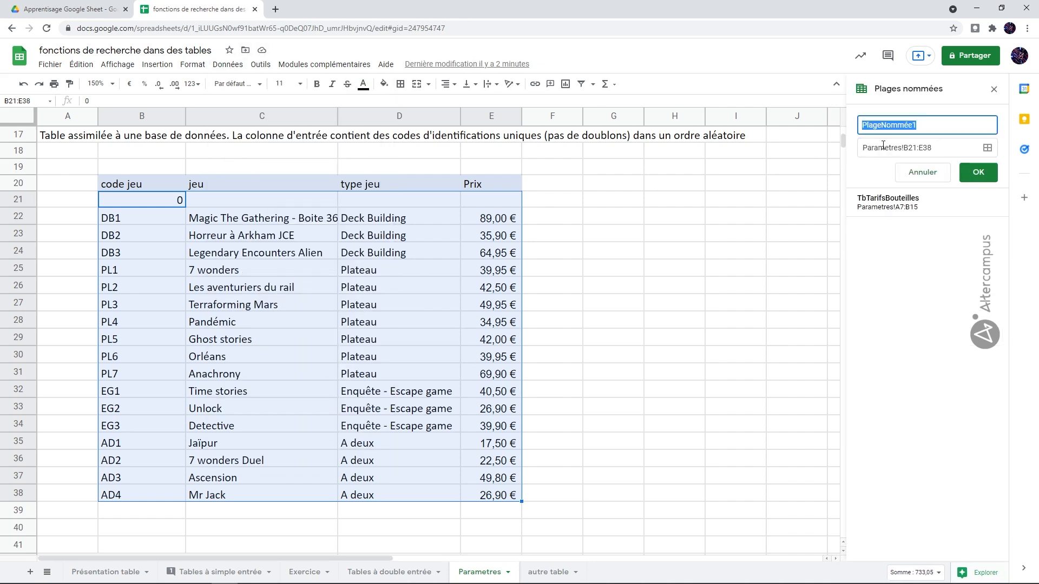
{"action": "type", "text": "TbJeux"}
{"action": "left_click", "coordinate": [978, 172]}
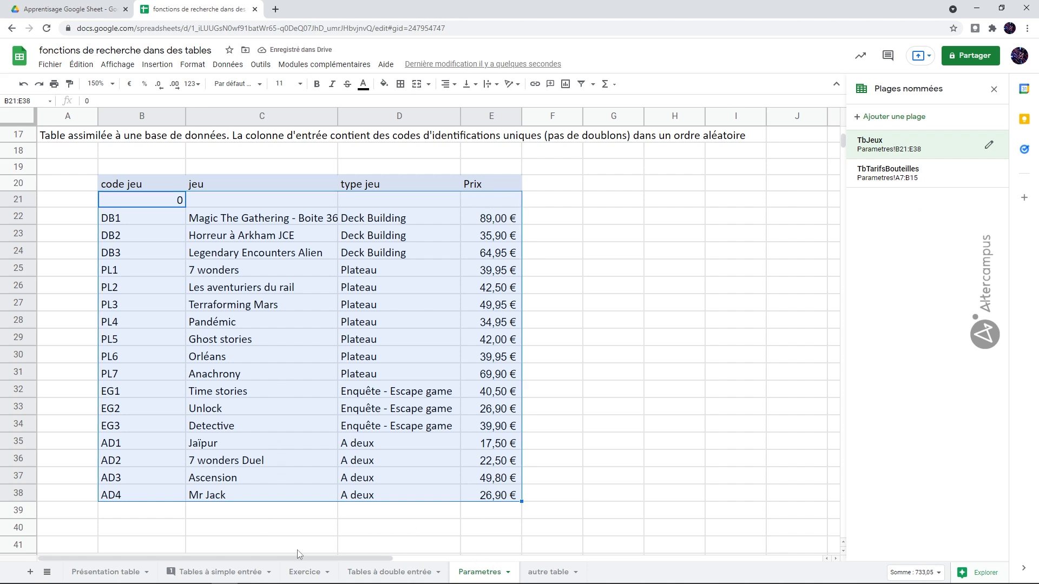
{"action": "left_click", "coordinate": [250, 572]}
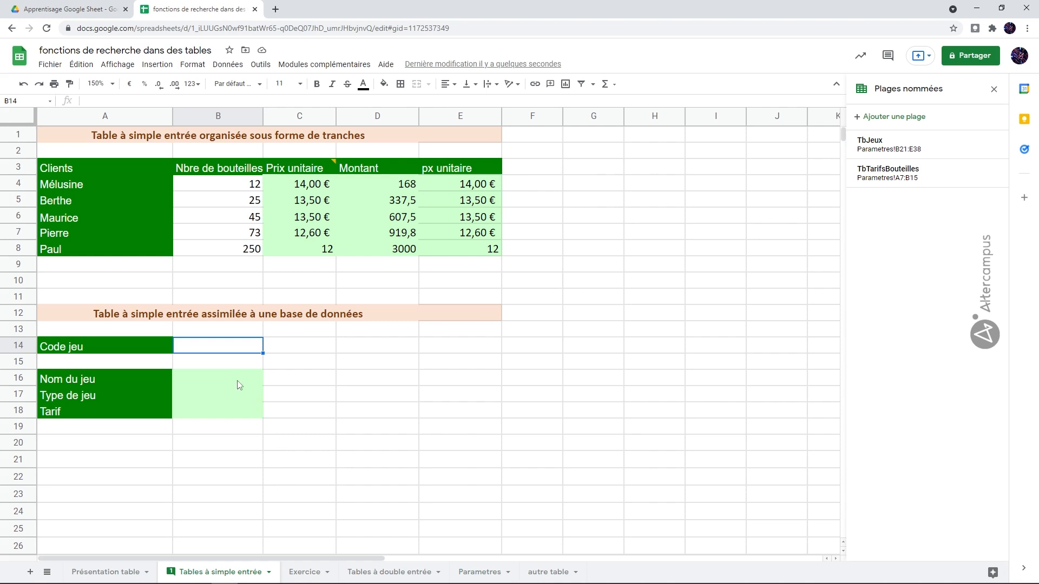
- Check the TbJeux table, then begin a =recherchev( formula in the Nom du jeu cell B16
{"action": "left_click", "coordinate": [211, 380]}
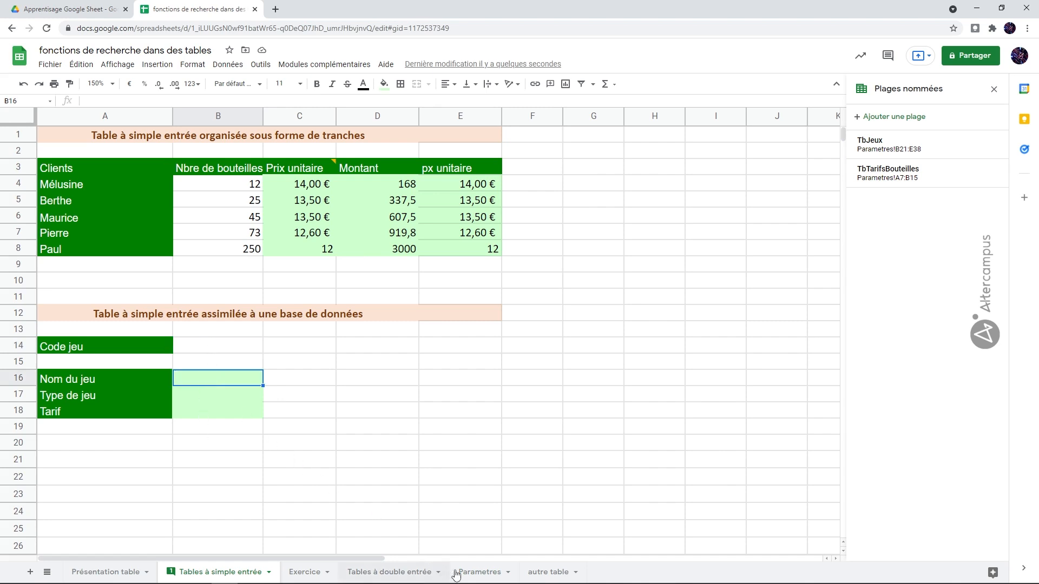
{"action": "left_click", "coordinate": [476, 572]}
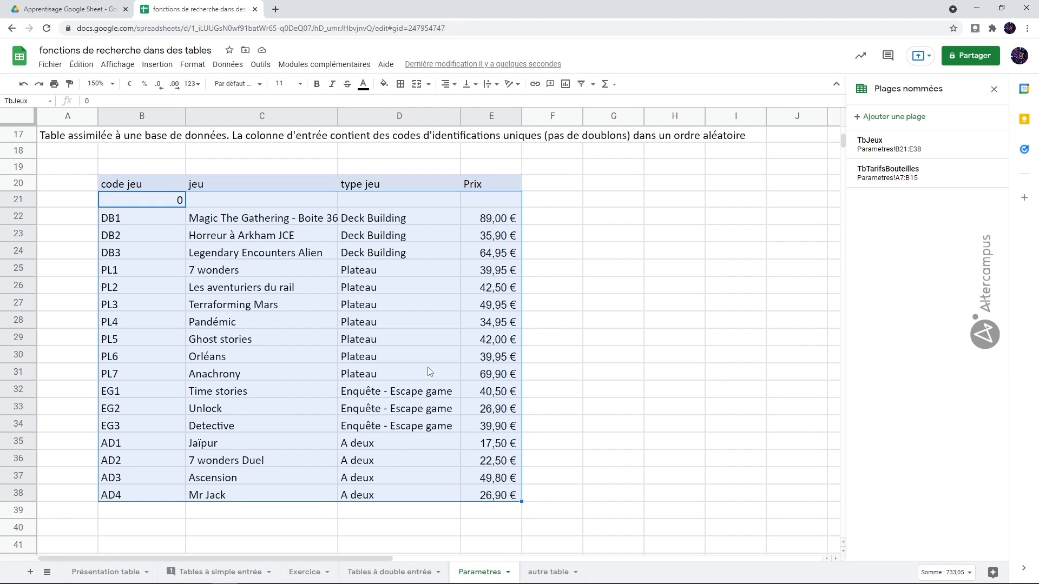
{"action": "left_click", "coordinate": [249, 572]}
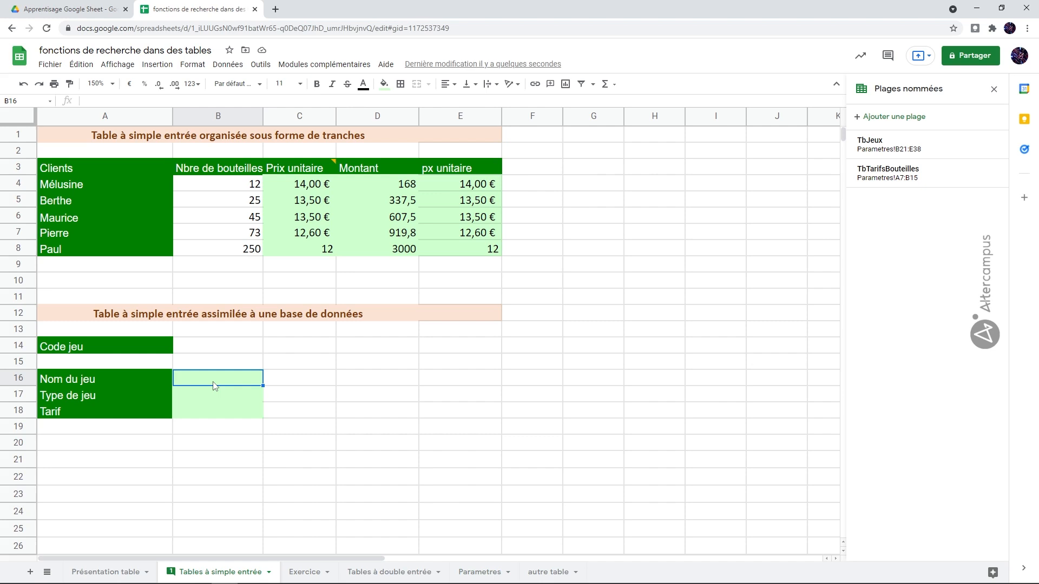
{"action": "type", "text": "=rech"}
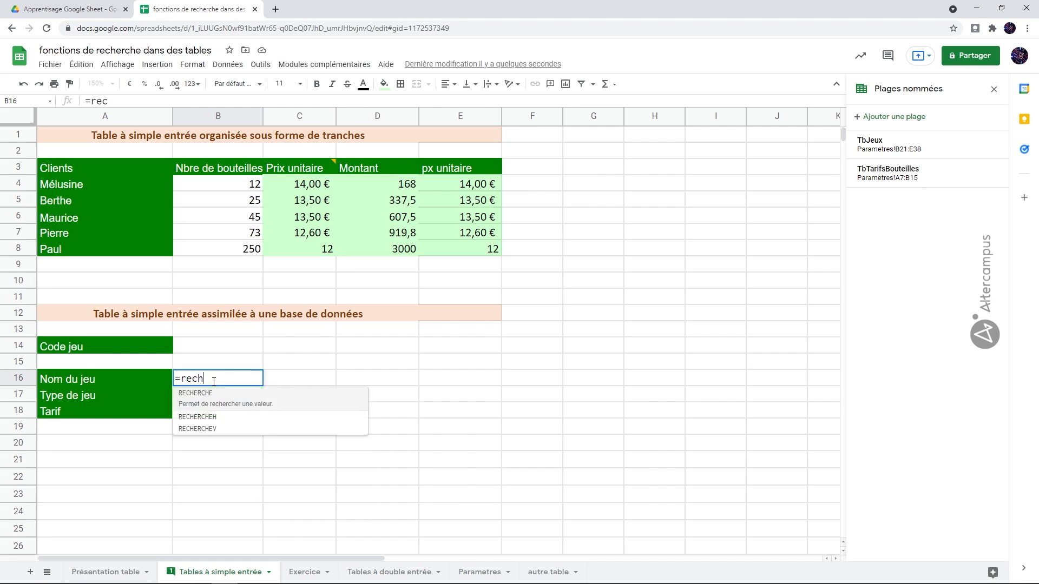
{"action": "type", "text": "erchev("}
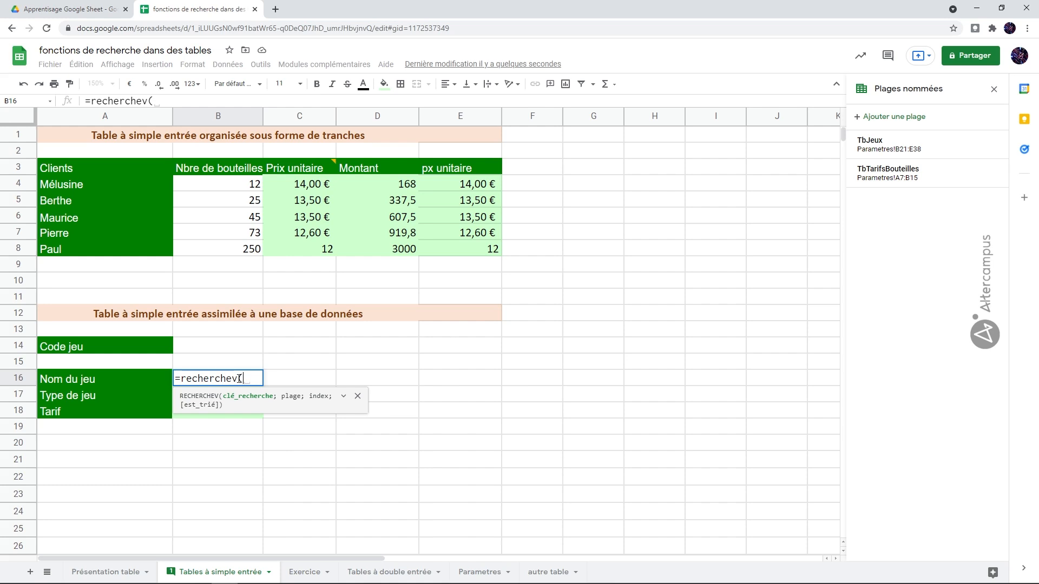
- Complete B16 as =recherchev(B14;TbJeux;2;faux) to return the game name
{"action": "left_click", "coordinate": [204, 351]}
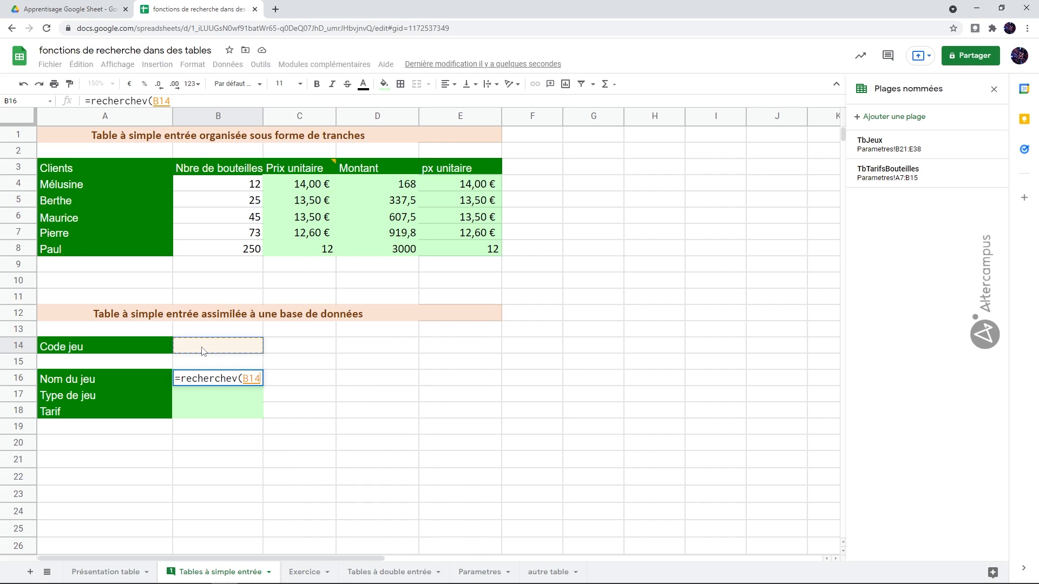
{"action": "type", "text": ";"}
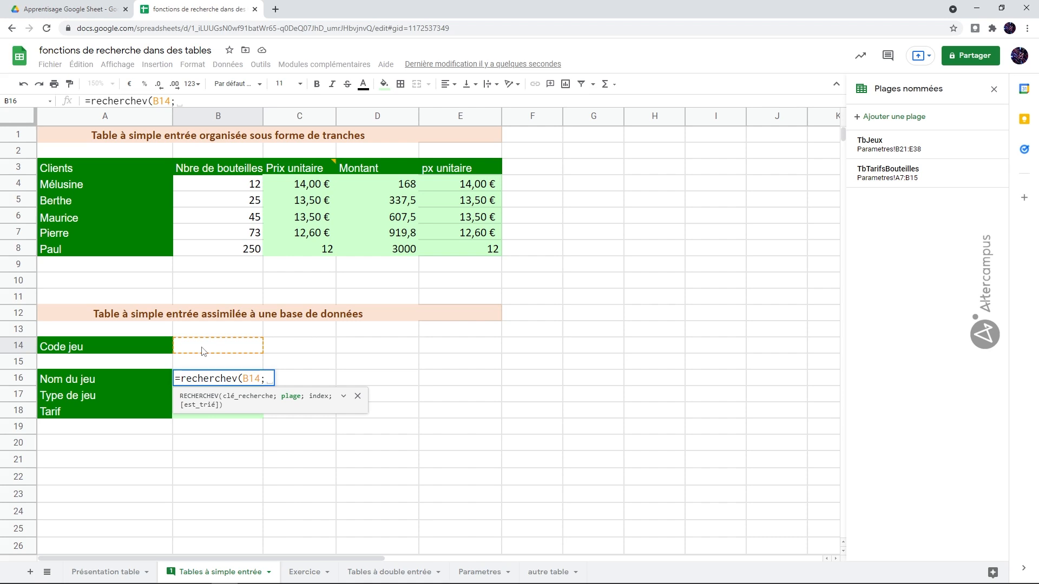
{"action": "type", "text": "Tb"}
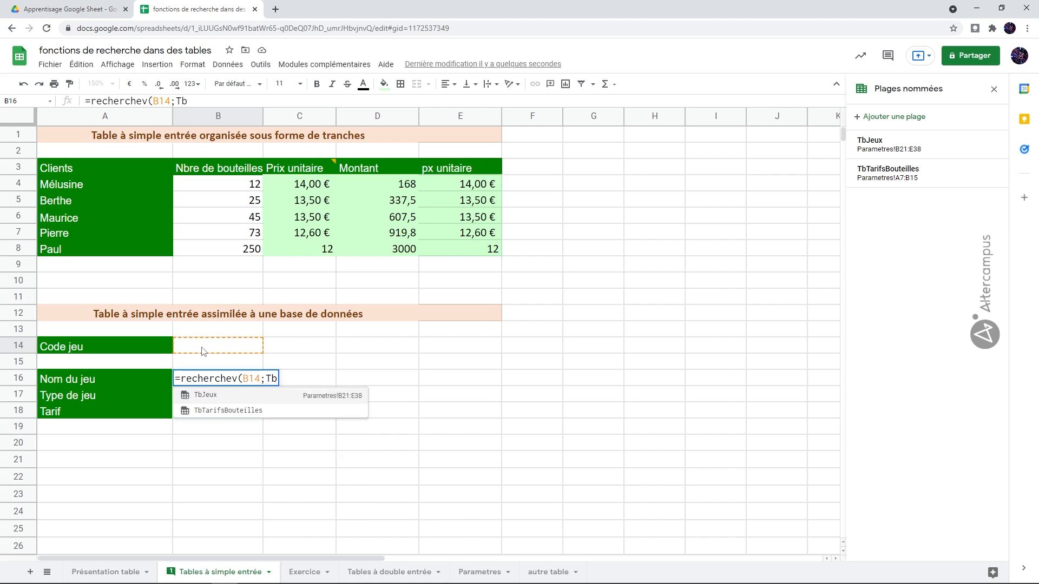
{"action": "left_click", "coordinate": [208, 395]}
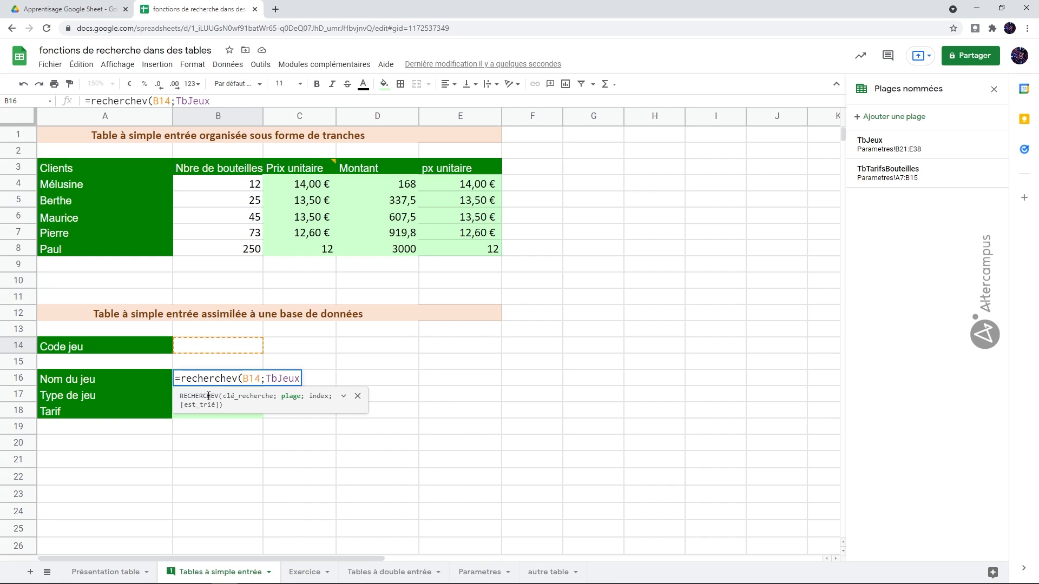
{"action": "type", "text": ";"}
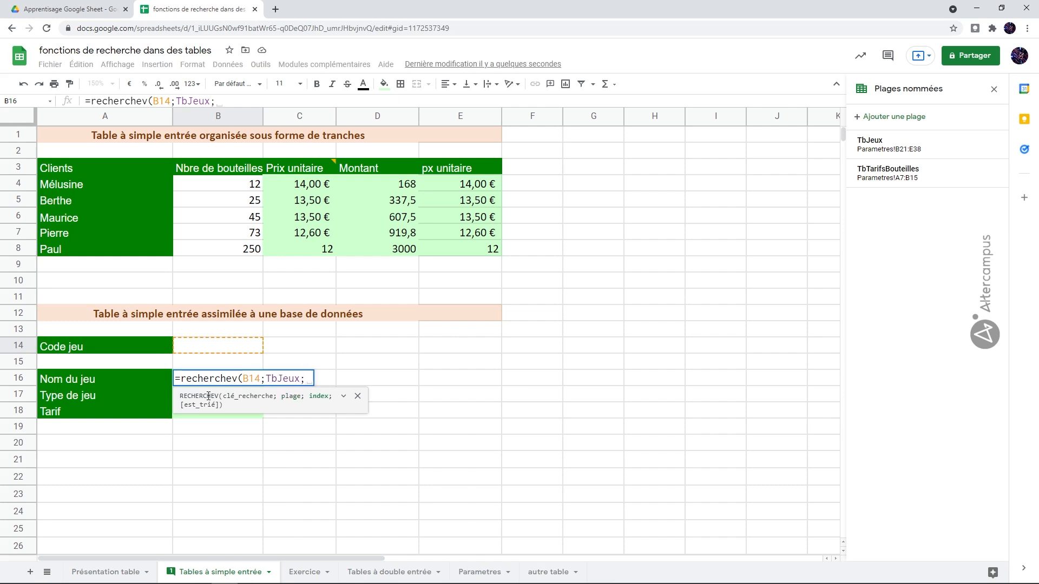
{"action": "type", "text": "2"}
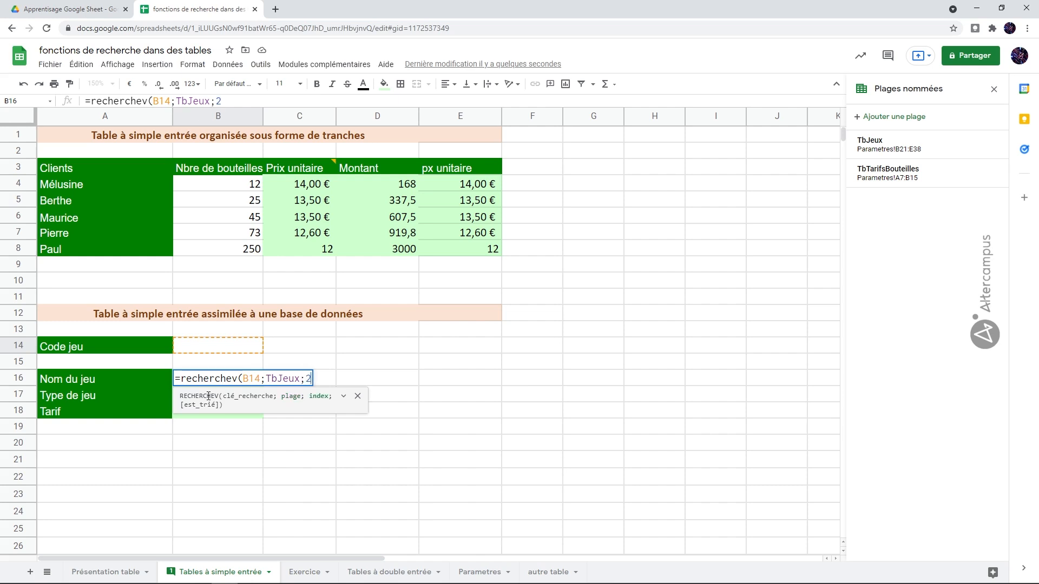
{"action": "type", "text": ";"}
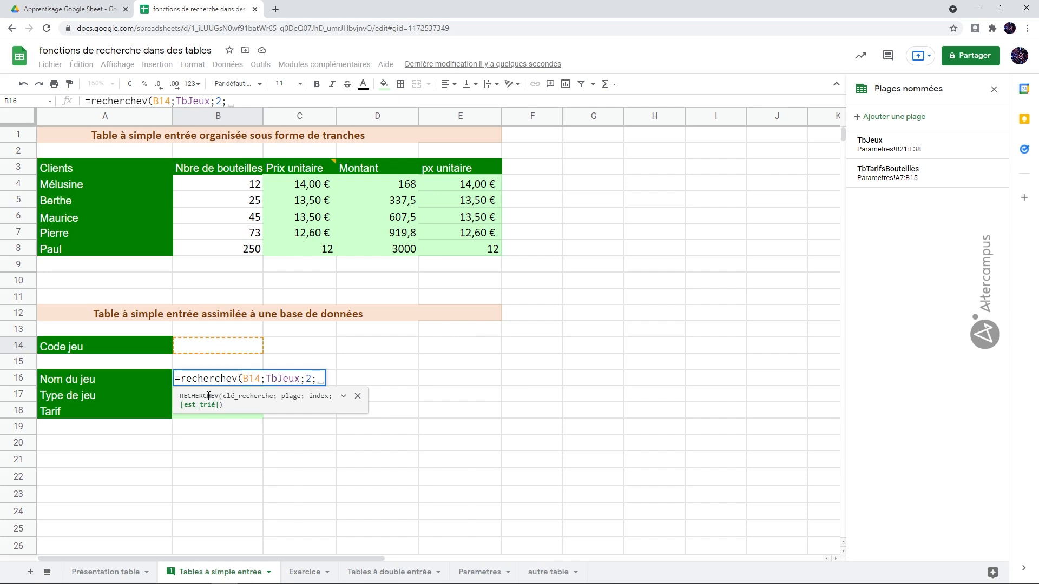
{"action": "type", "text": "faux"}
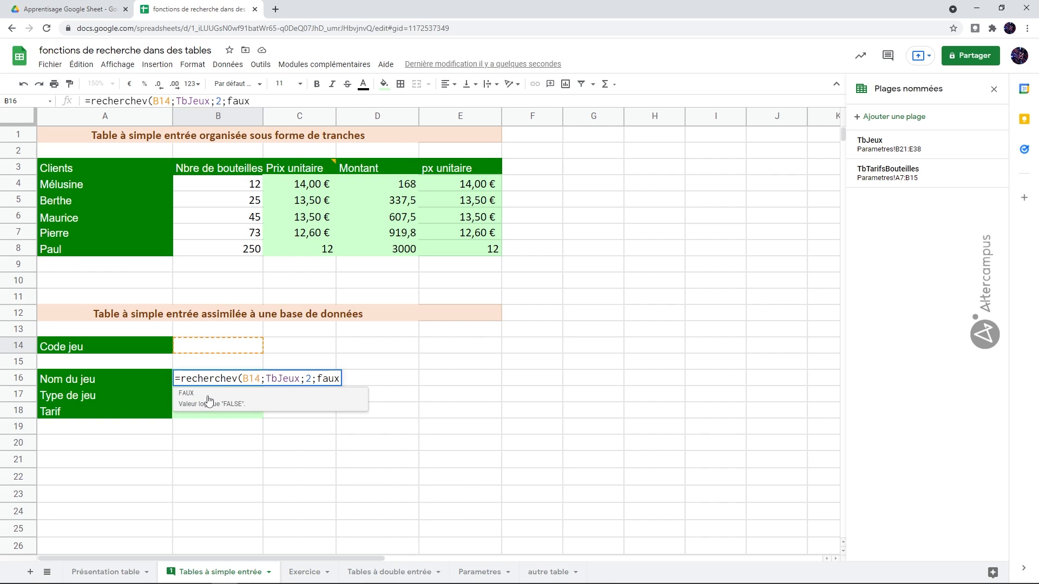
{"action": "type", "text": ")"}
{"action": "key", "text": "Return"}
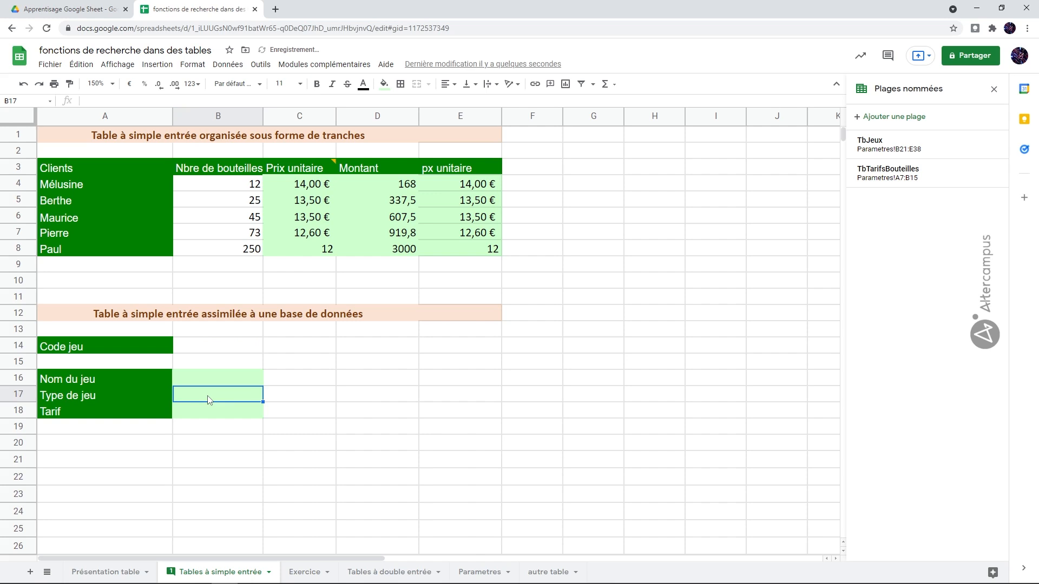
- Enter the test code PL2 in Code jeu and widen column B to fit game names
{"action": "left_click", "coordinate": [239, 385]}
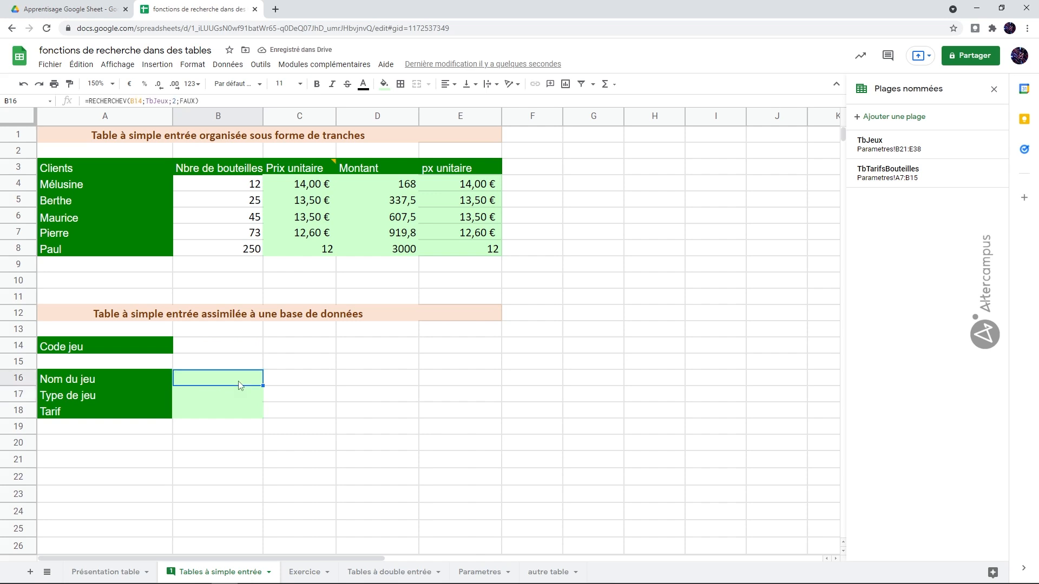
{"action": "left_click", "coordinate": [230, 349]}
{"action": "type", "text": "PL"}
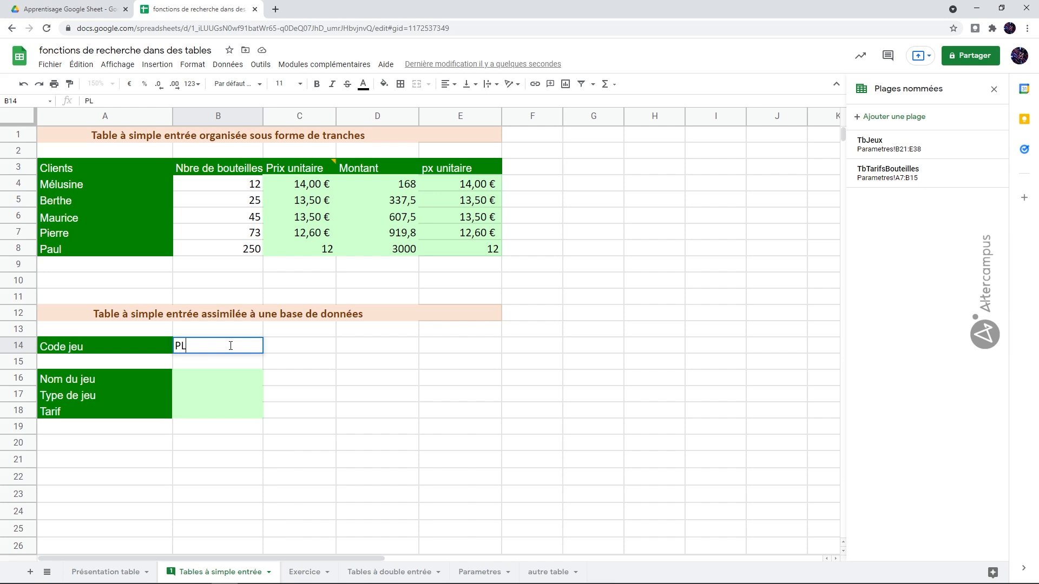
{"action": "type", "text": "2"}
{"action": "key", "text": "Return"}
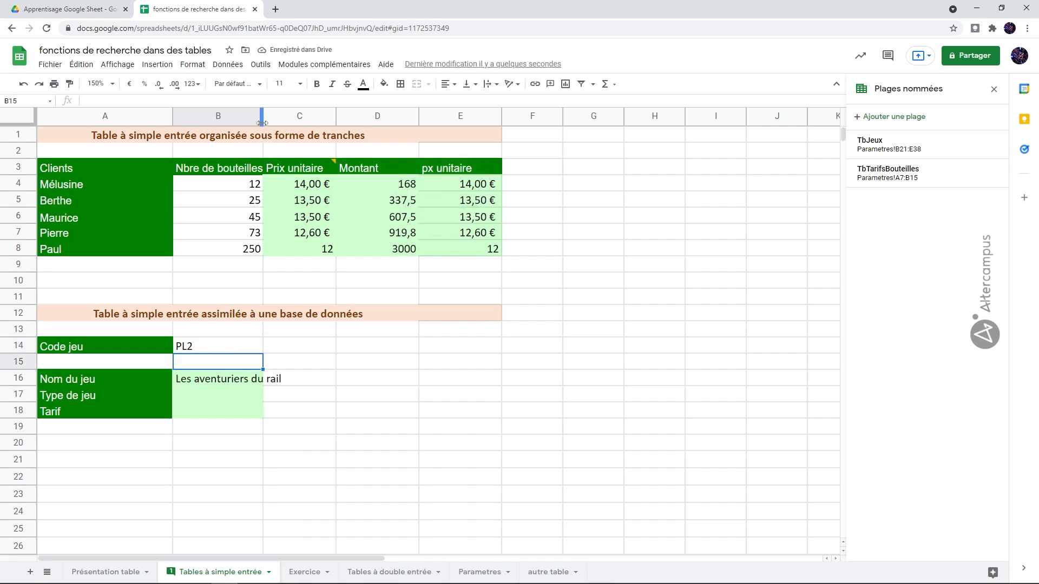
{"action": "left_click_drag", "start_coordinate": [263, 116], "coordinate": [285, 116]}
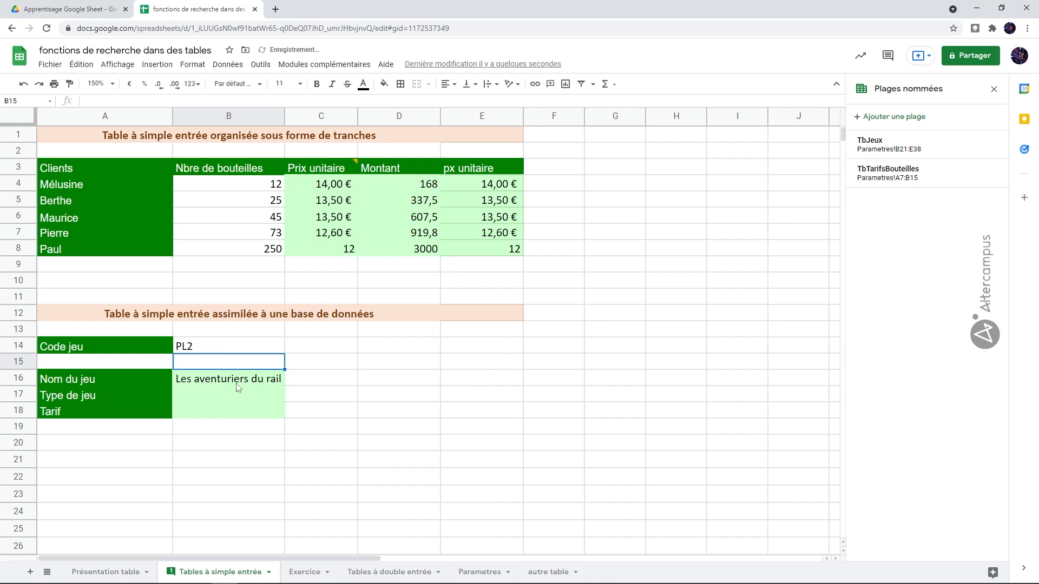
- After checking the Parametres table, change the Code jeu to PL4 so Nom du jeu shows Pandémic
{"action": "left_click", "coordinate": [469, 569]}
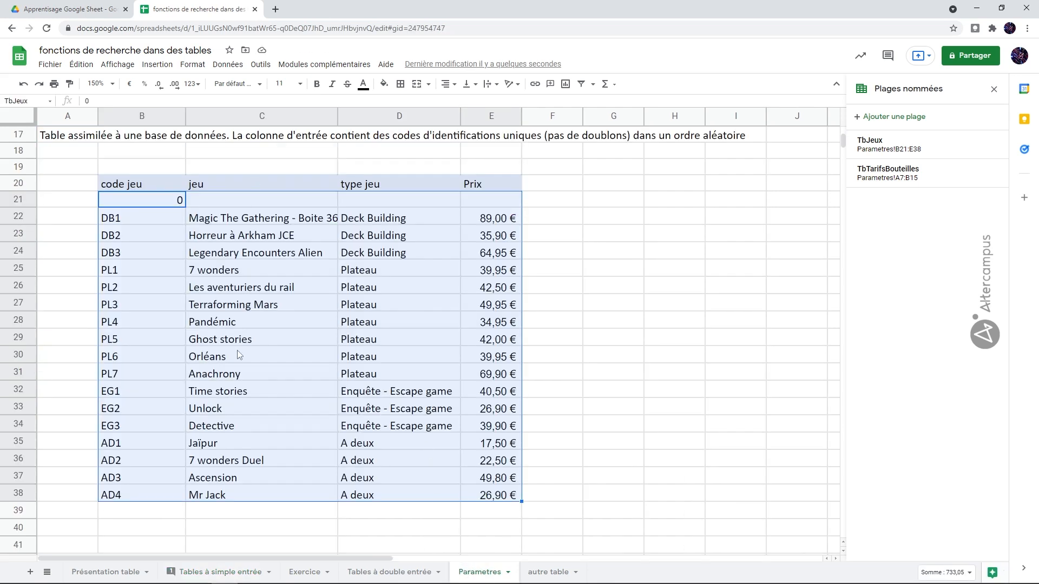
{"action": "left_click", "coordinate": [242, 572]}
{"action": "double_click", "coordinate": [199, 345]}
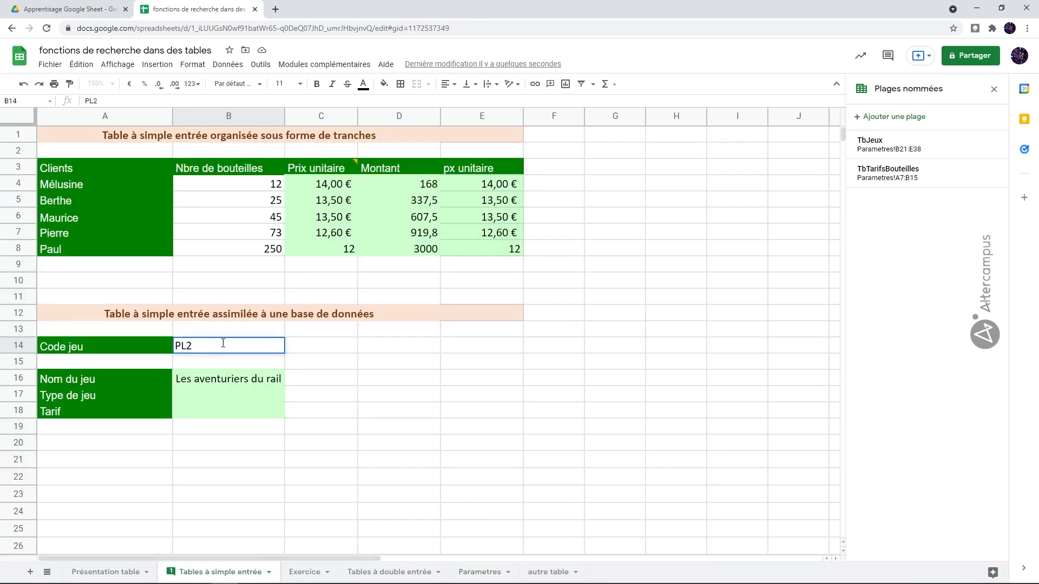
{"action": "key", "text": "BackSpace"}
{"action": "type", "text": "4"}
{"action": "key", "text": "Return"}
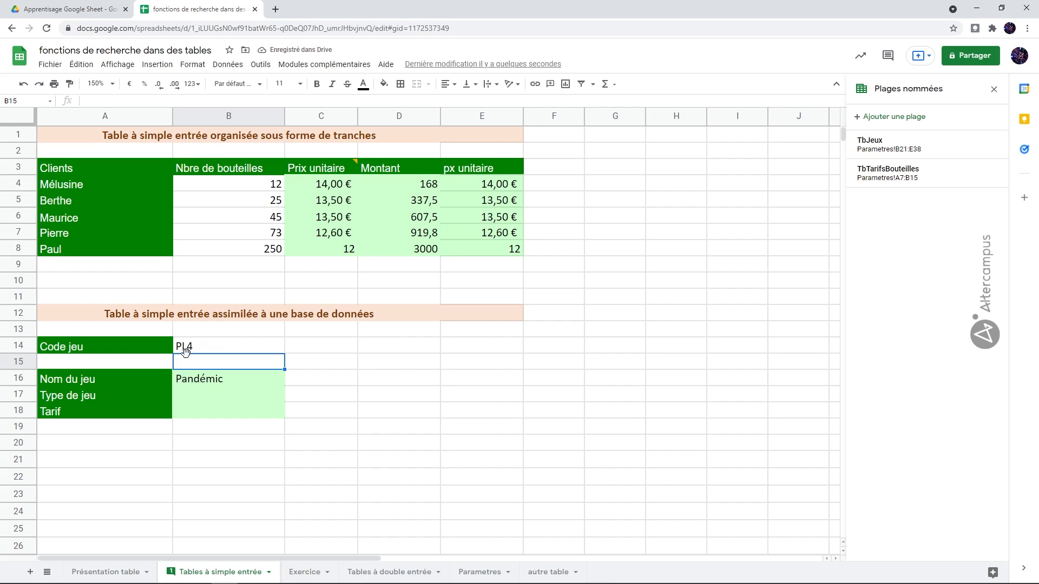
{"action": "left_click", "coordinate": [229, 349]}
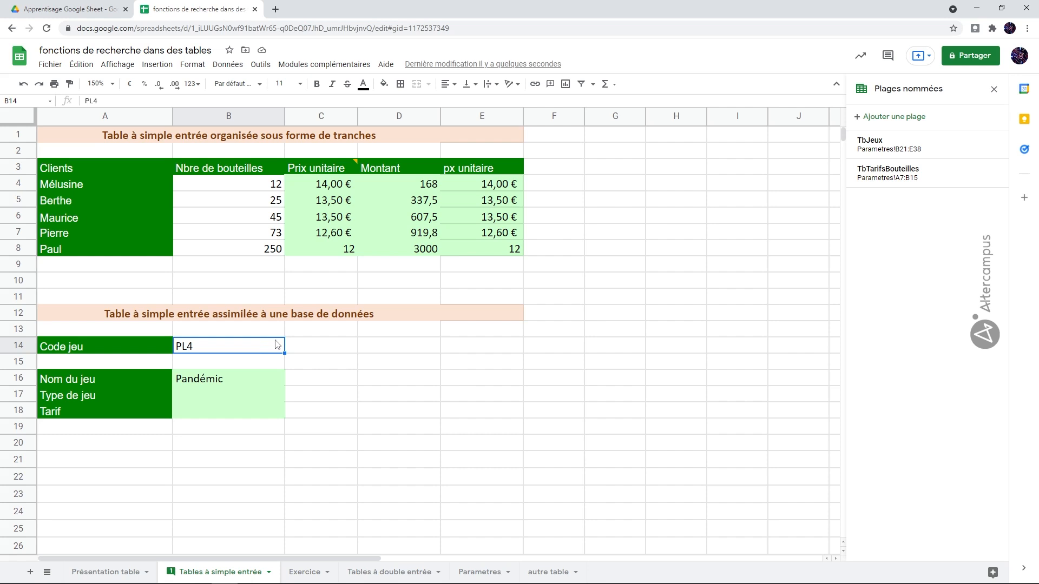
{"action": "left_click", "coordinate": [244, 395]}
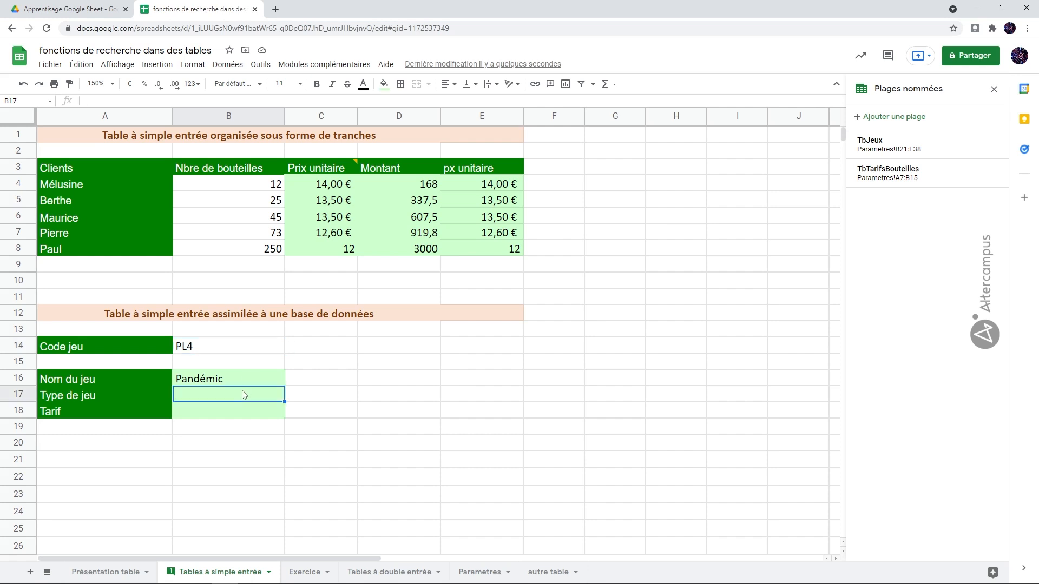
- Enter =recherchev(B14;TbJeux;3;faux) in B17 to show the game type Plateau
{"action": "type", "text": "=recher"}
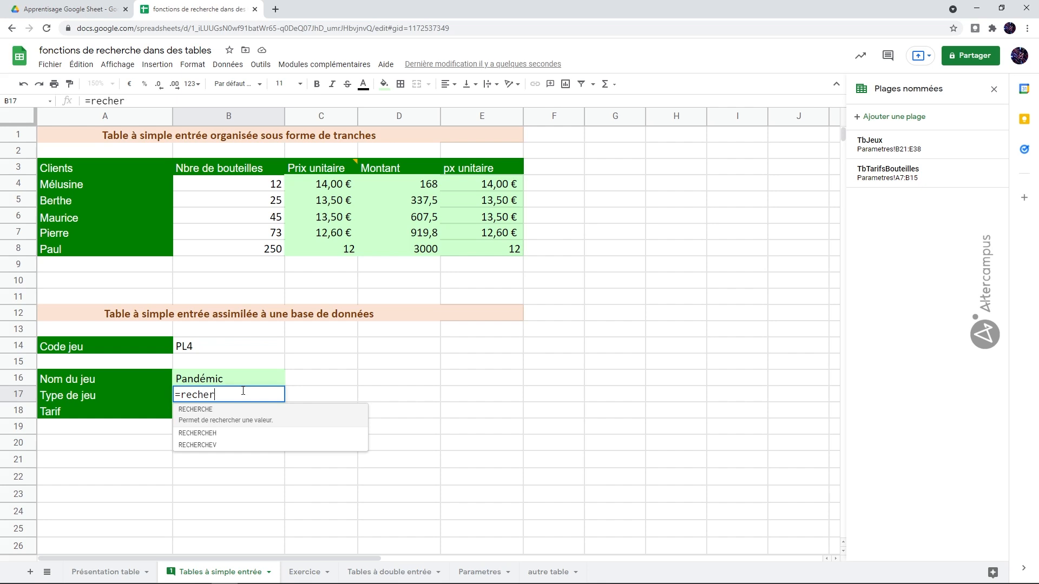
{"action": "type", "text": "chev("}
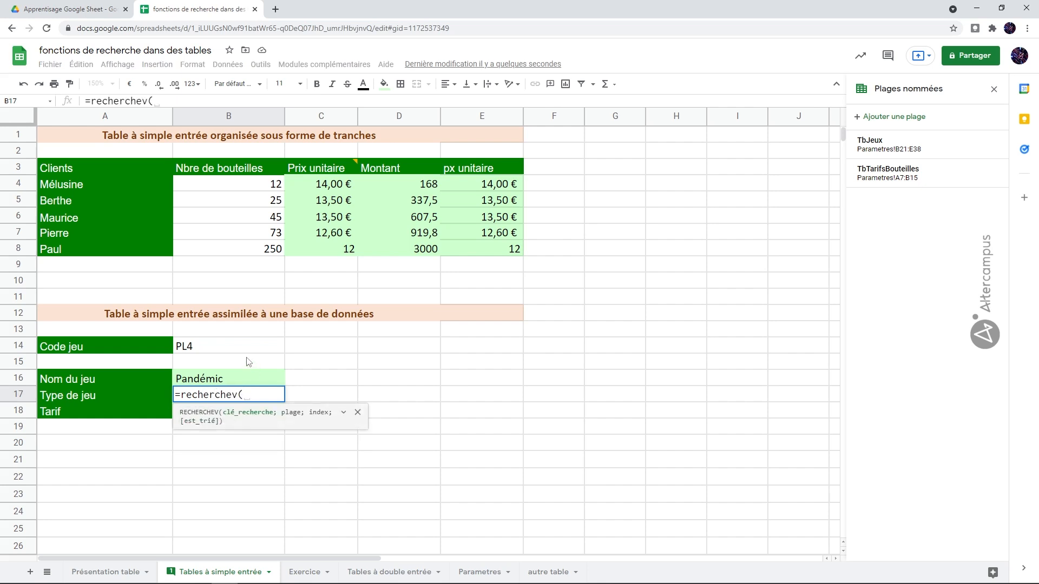
{"action": "left_click", "coordinate": [239, 345]}
{"action": "type", "text": ";tb"}
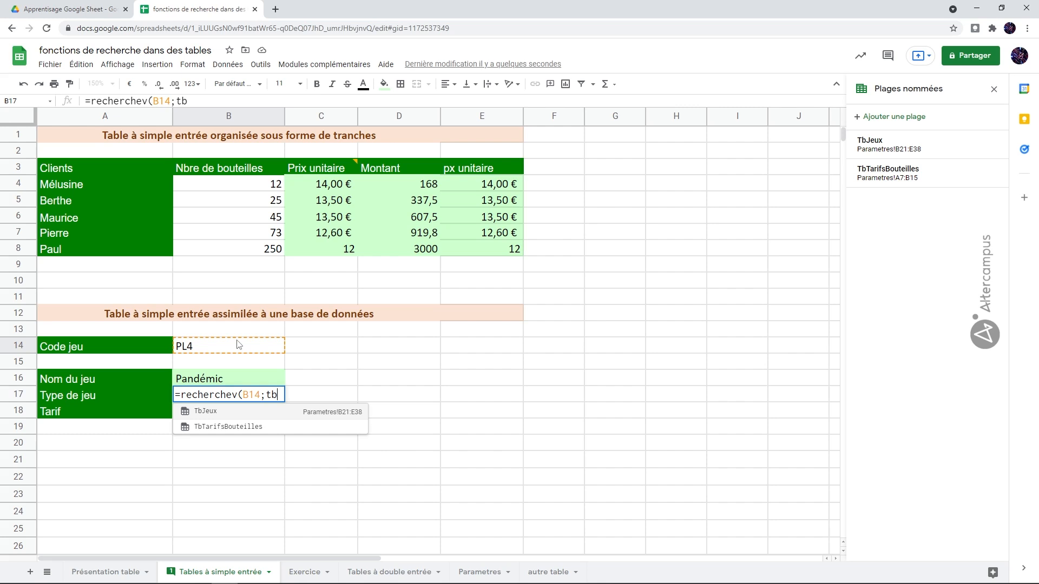
{"action": "left_click", "coordinate": [230, 412]}
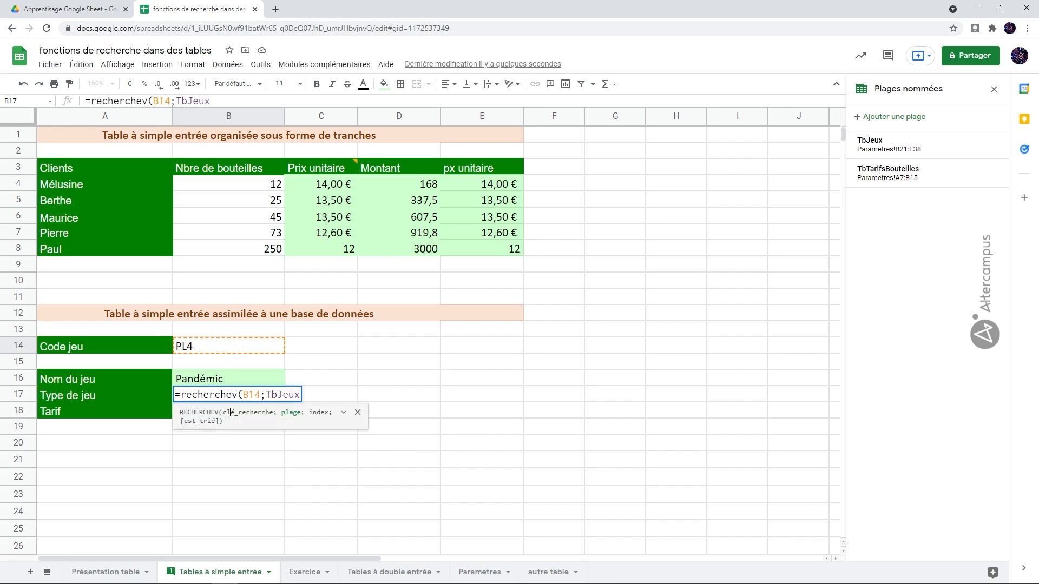
{"action": "type", "text": ";3"}
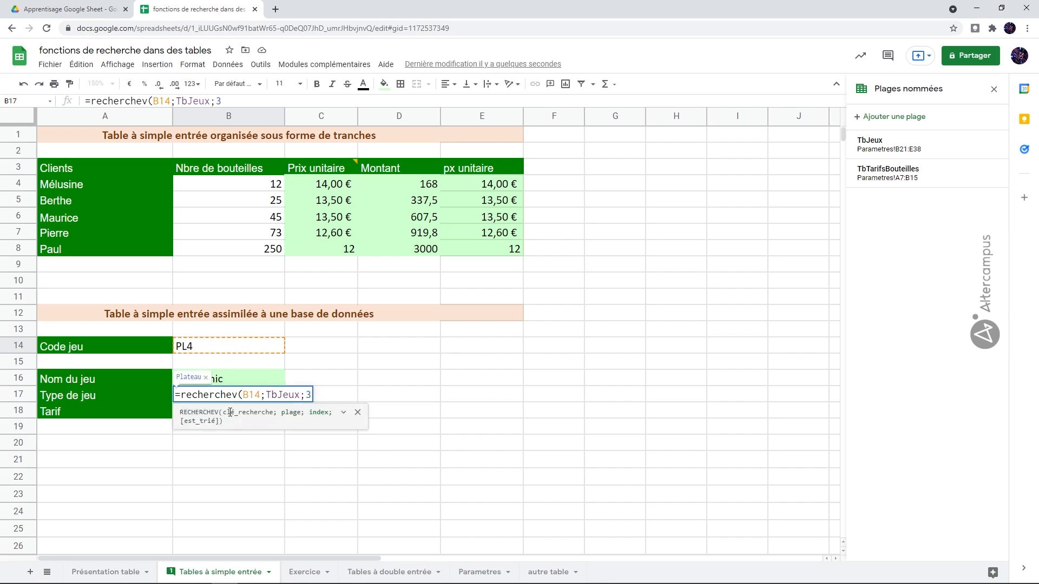
{"action": "type", "text": ";"}
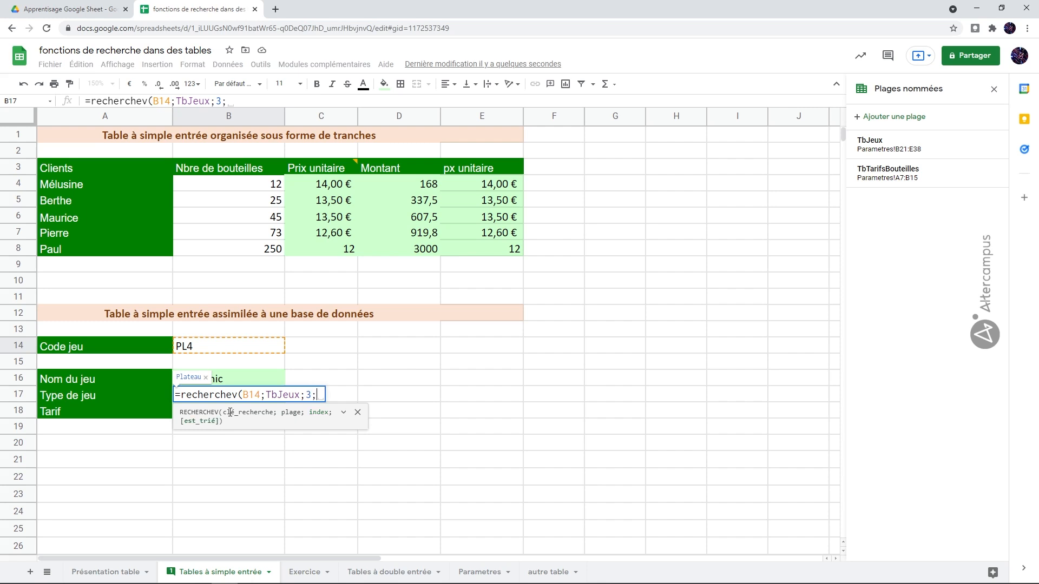
{"action": "type", "text": "faux)"}
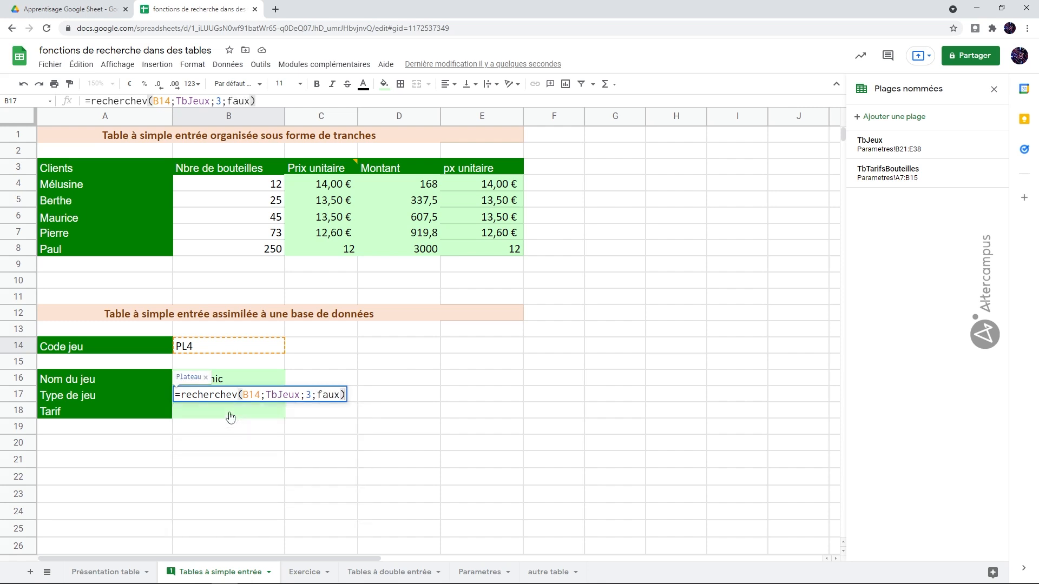
{"action": "key", "text": "Return"}
- Enter =recherchev(B14;TbJeux;4;faux) in the Tarif cell B18, showing 34,95 €
{"action": "type", "text": "="}
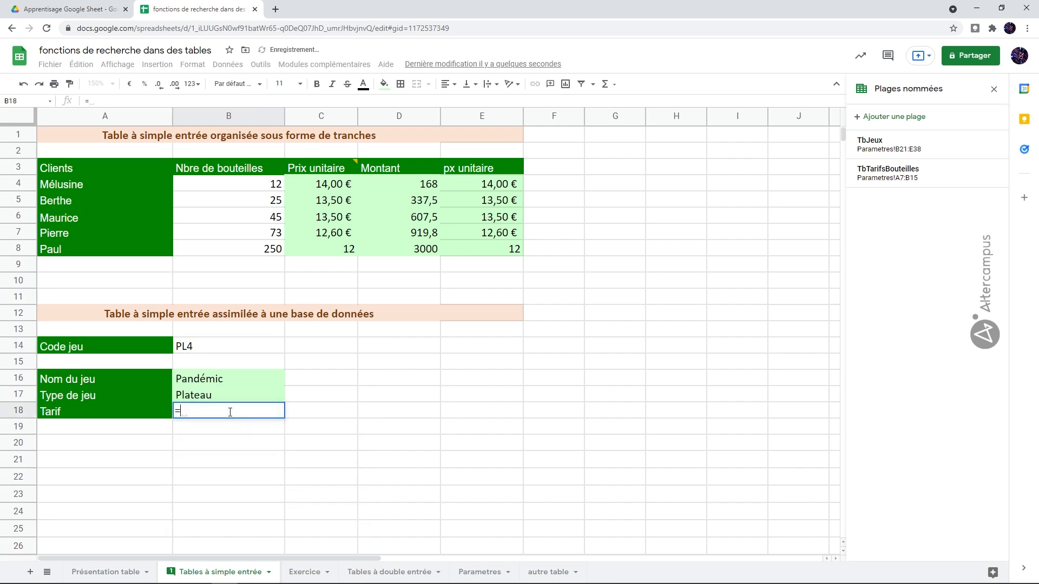
{"action": "type", "text": "recherchev("}
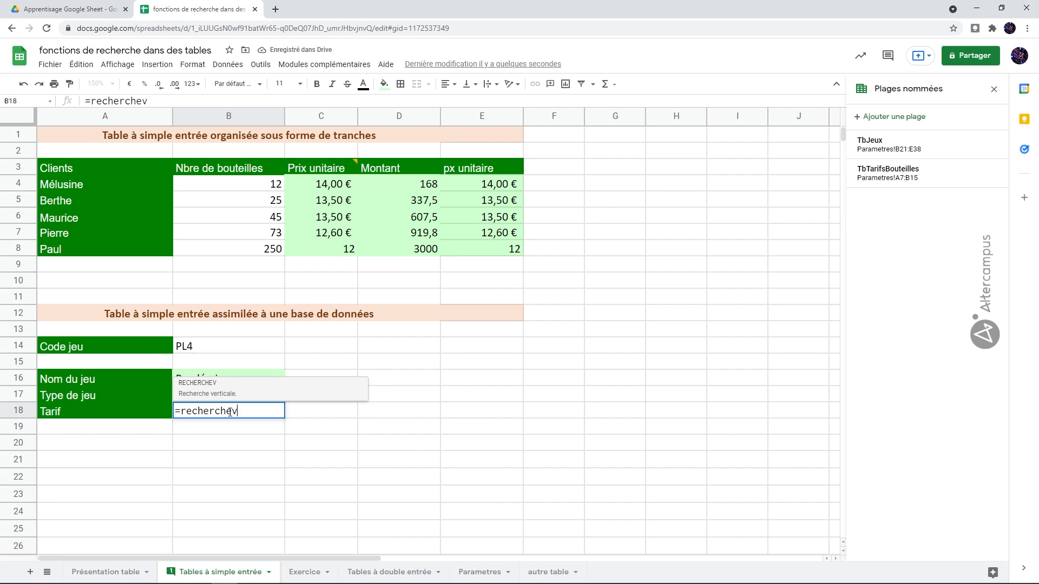
{"action": "left_click", "coordinate": [248, 345]}
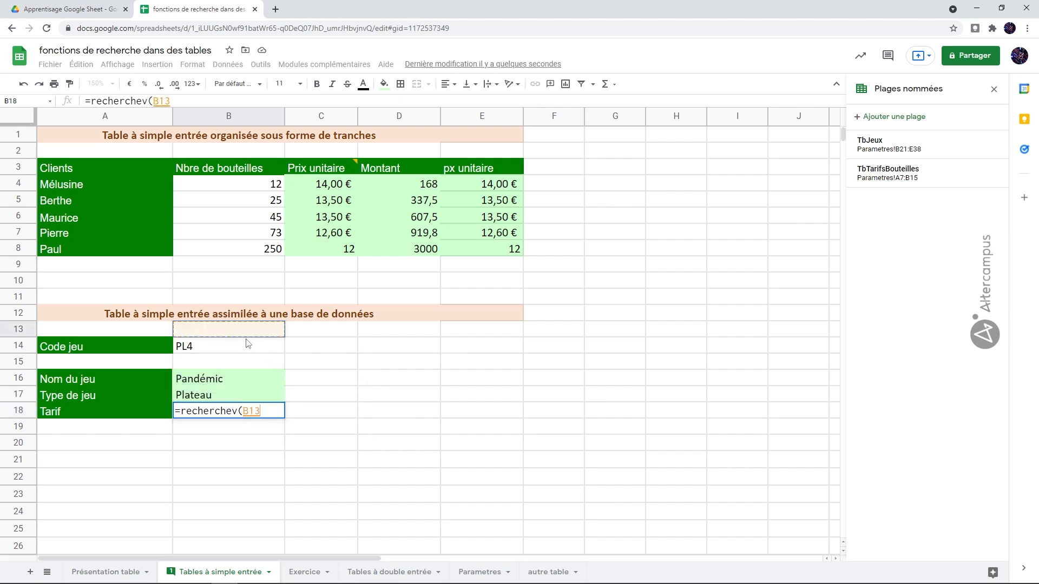
{"action": "type", "text": ";tb"}
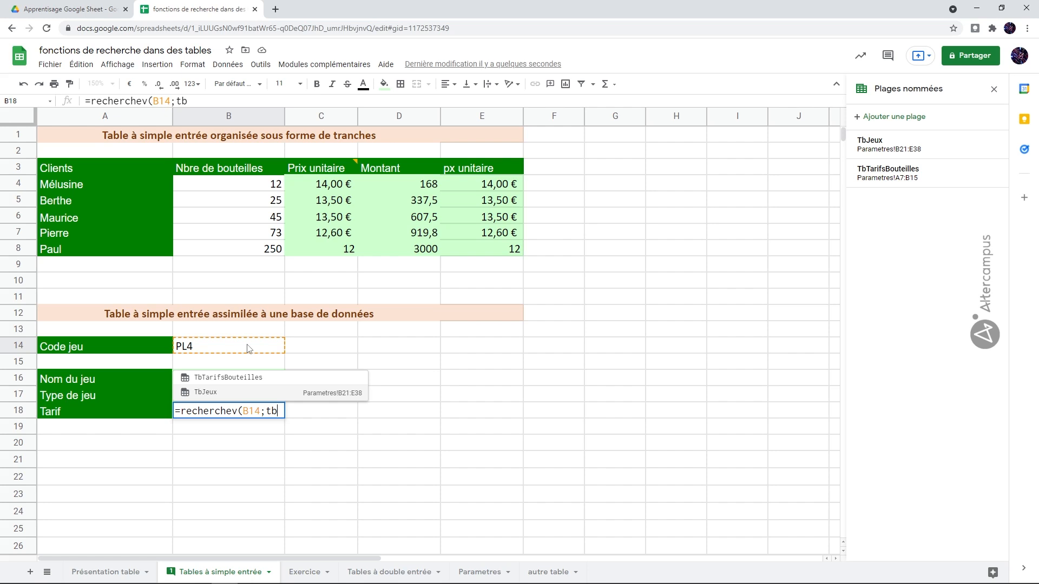
{"action": "left_click", "coordinate": [250, 392]}
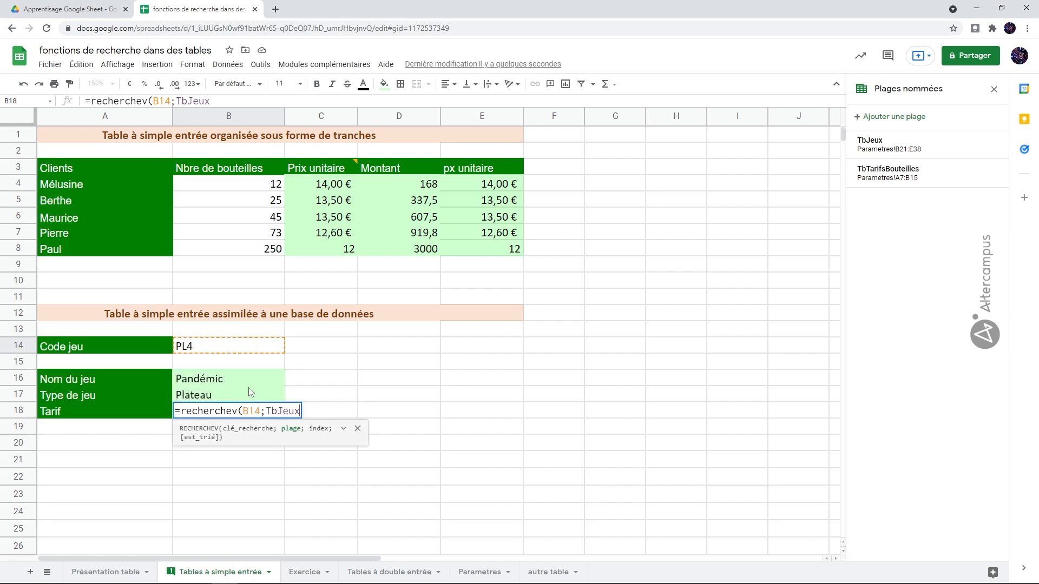
{"action": "type", "text": ";4"}
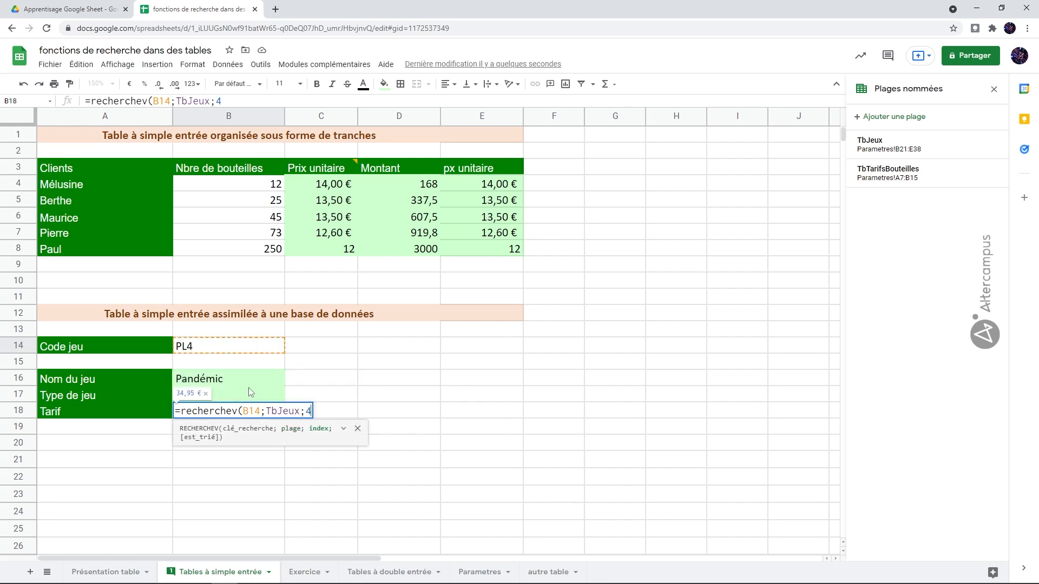
{"action": "type", "text": ";faux)"}
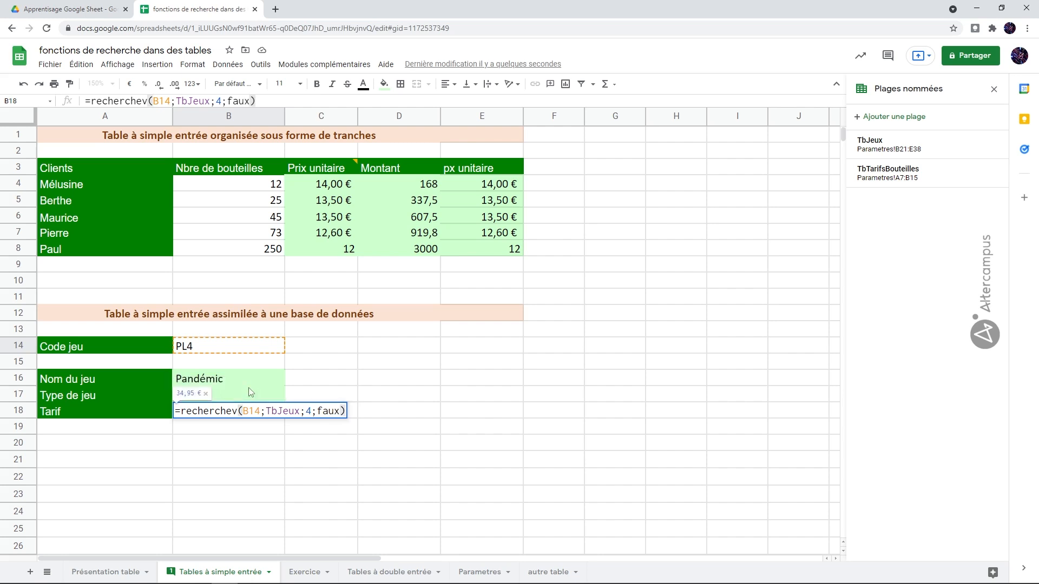
{"action": "key", "text": "Return"}
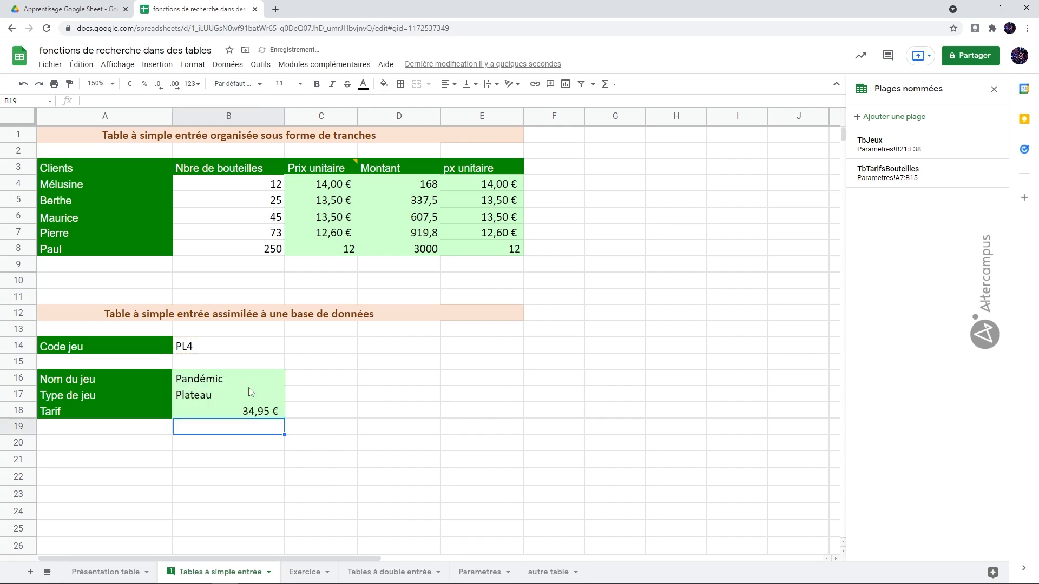
{"action": "left_click", "coordinate": [231, 349]}
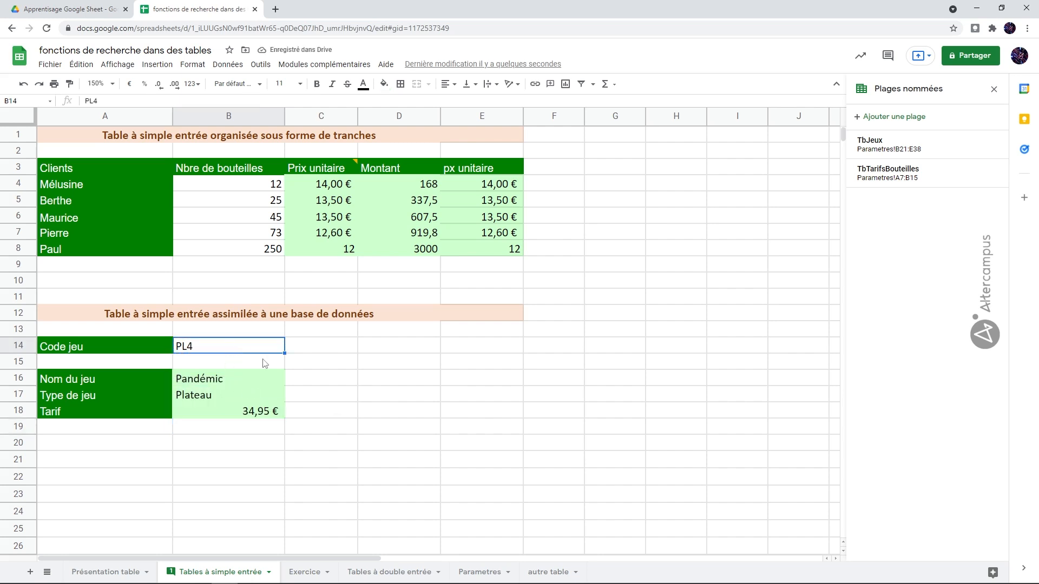
- Change Code jeu to DB3, returning Legendary Encounters Alien, Deck Building and 64,95 €
{"action": "left_click", "coordinate": [472, 571]}
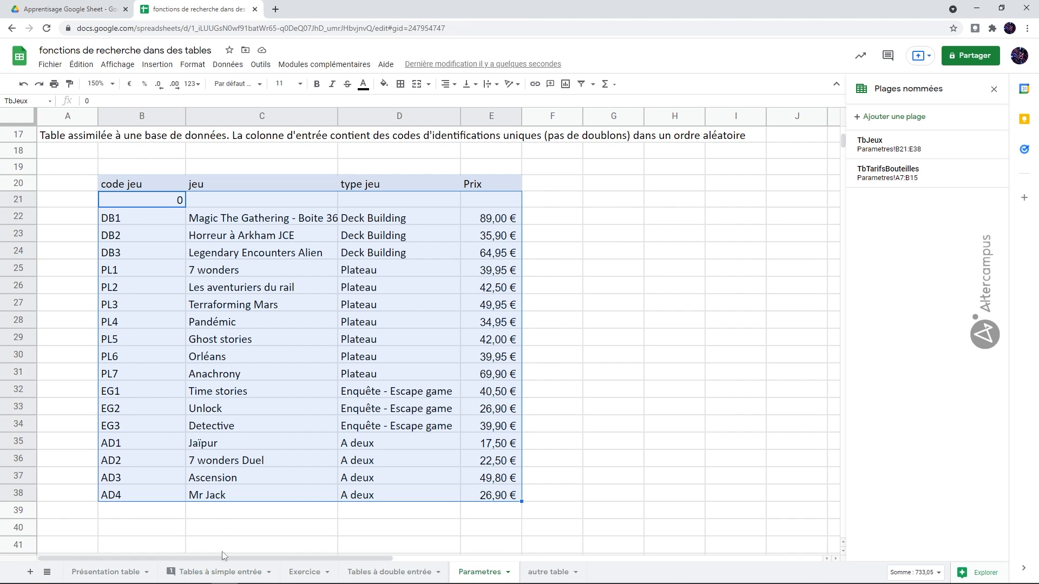
{"action": "left_click", "coordinate": [223, 572]}
{"action": "type", "text": "DB3"}
{"action": "key", "text": "Return"}
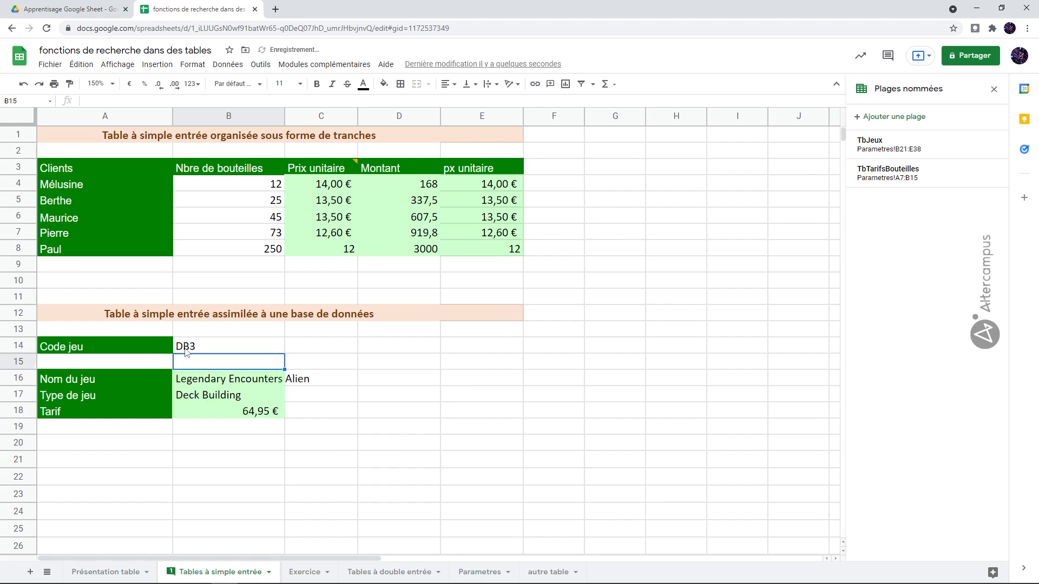